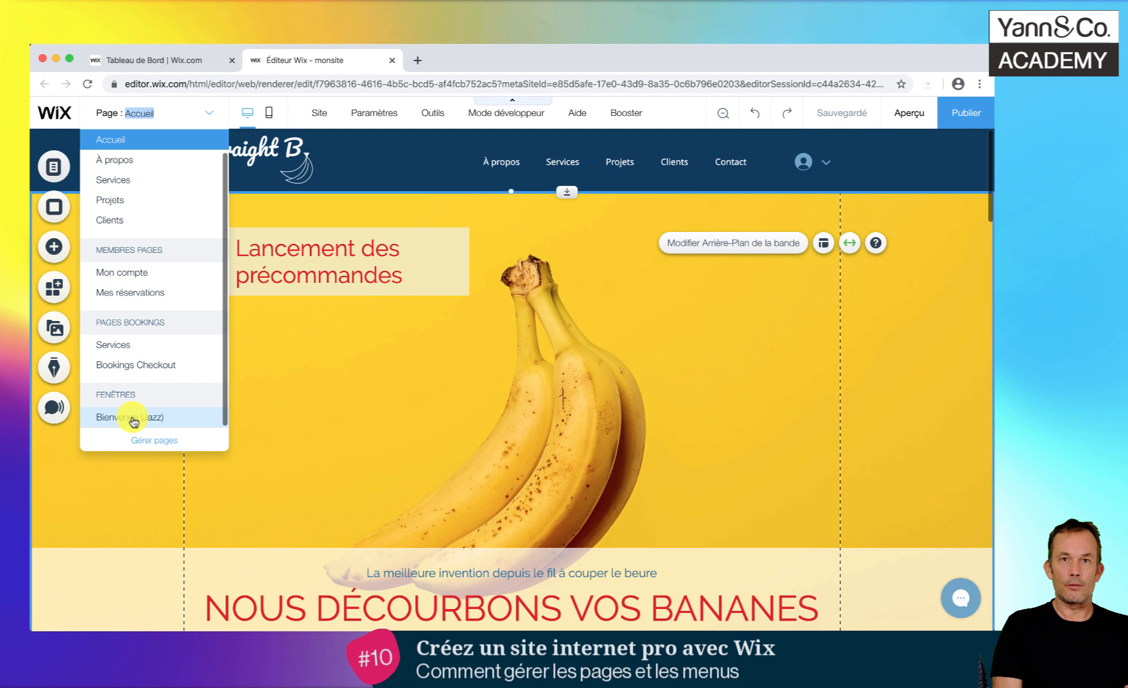
# - Open the page manager and delete the members area from the Membres Pages group
pyautogui.click(157, 441)
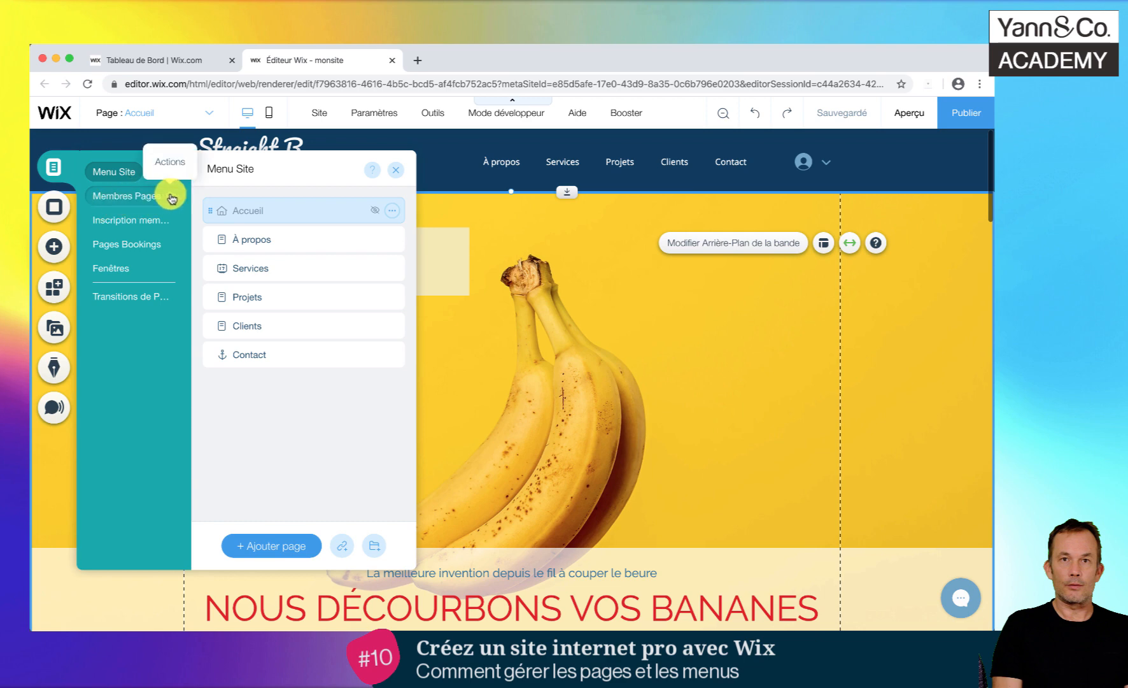
pyautogui.click(170, 197)
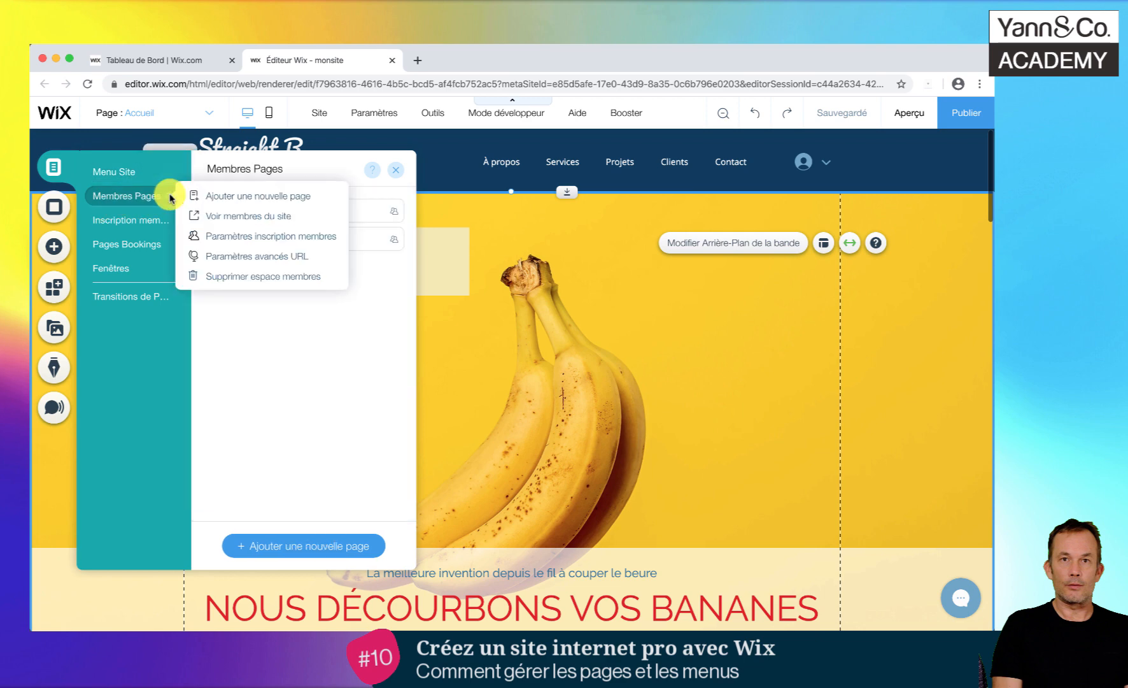
pyautogui.click(259, 277)
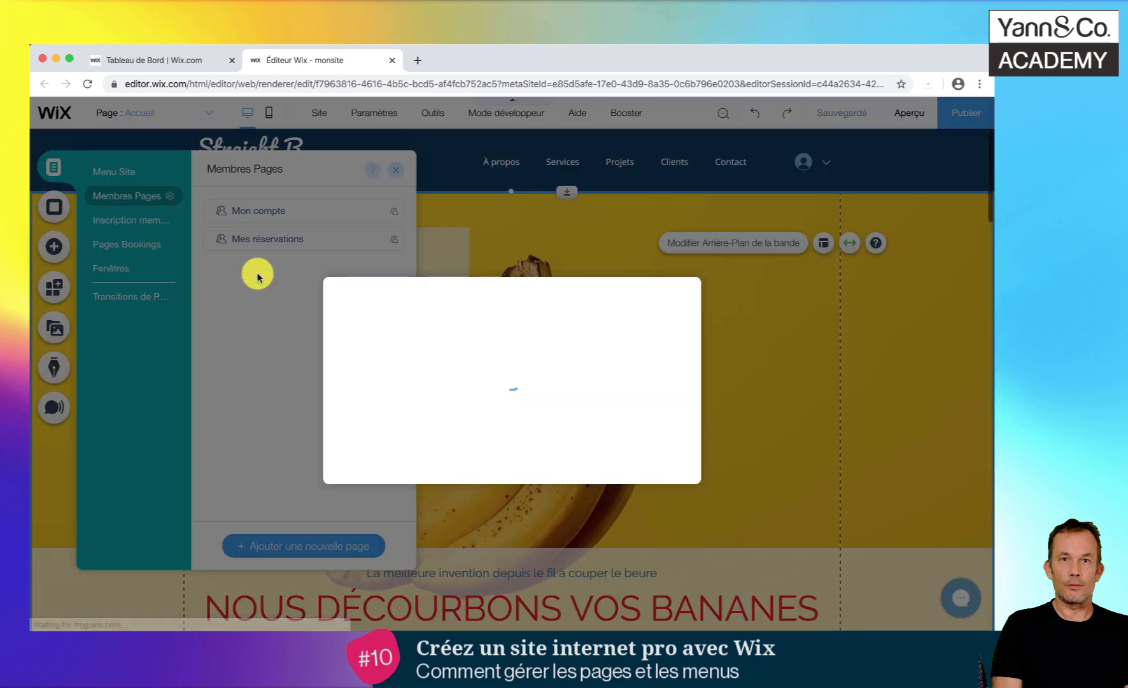
pyautogui.click(655, 458)
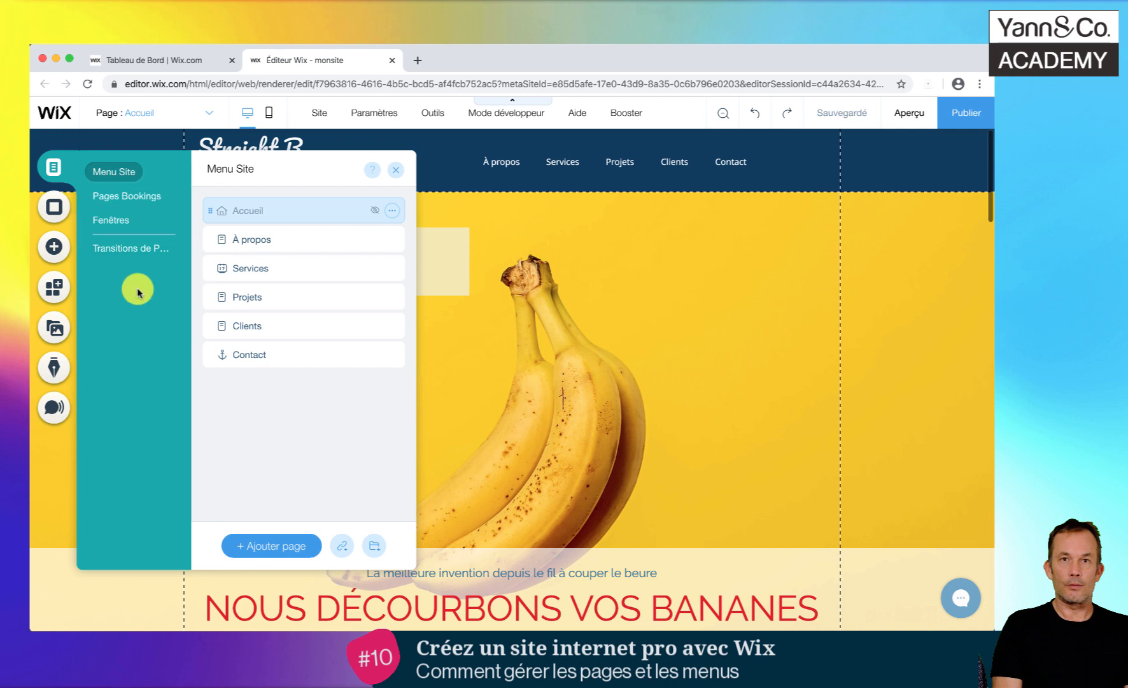
# - Delete the Wix Bookings application together with its pages from the Pages Bookings group
pyautogui.click(171, 197)
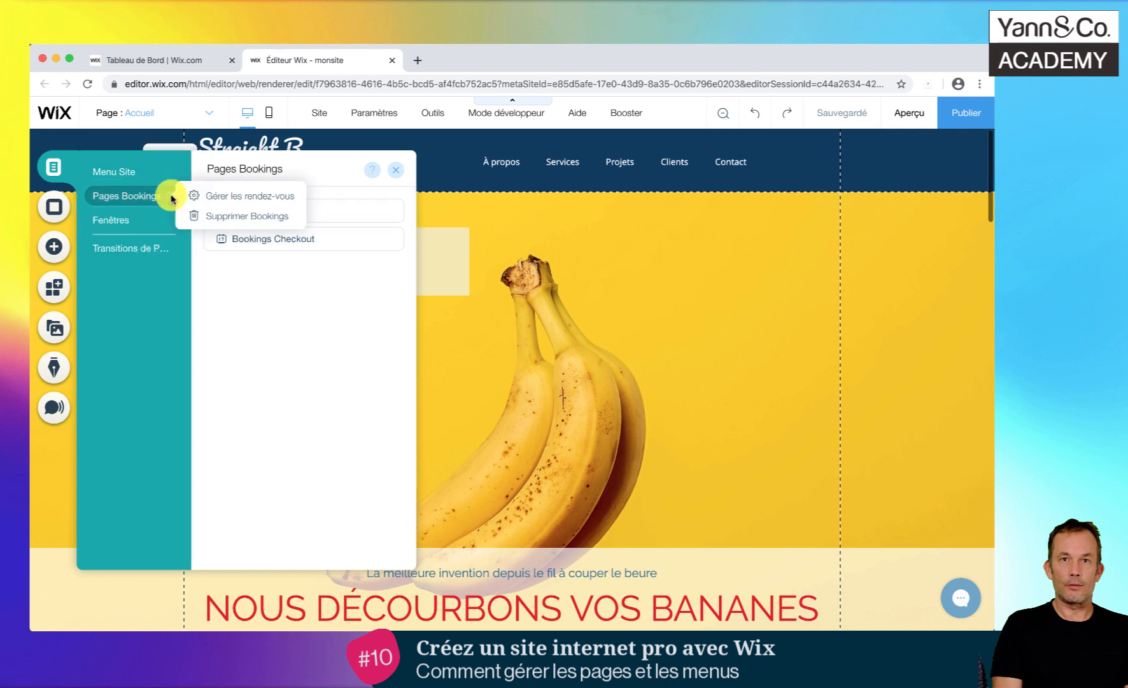
pyautogui.click(191, 215)
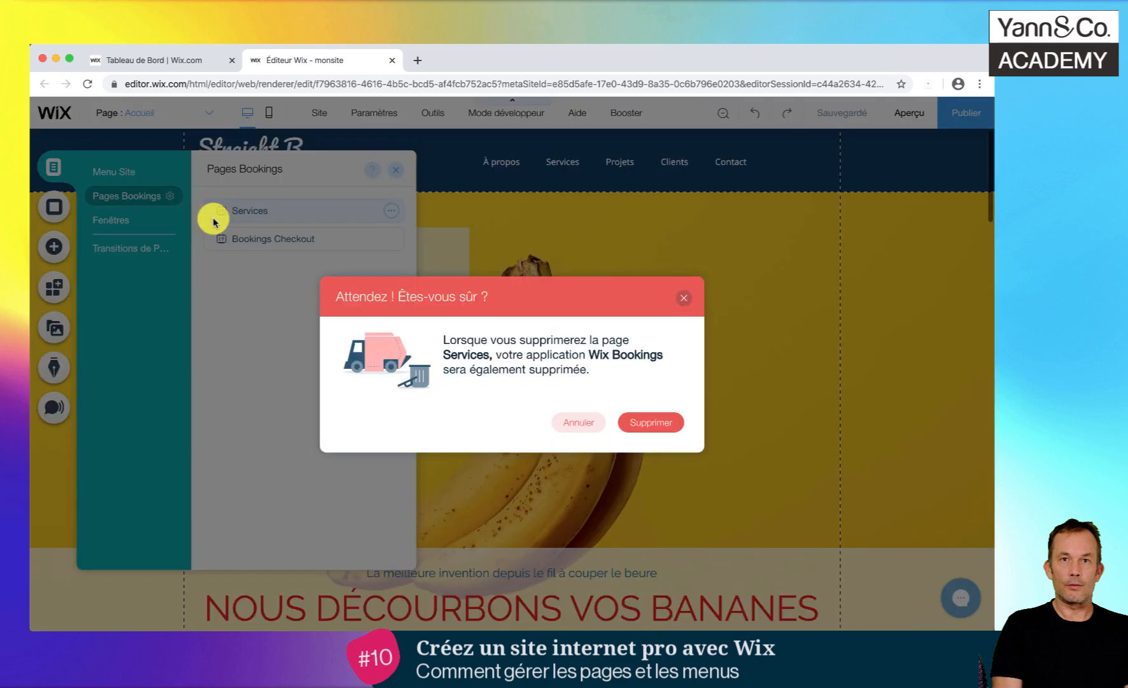
pyautogui.click(646, 436)
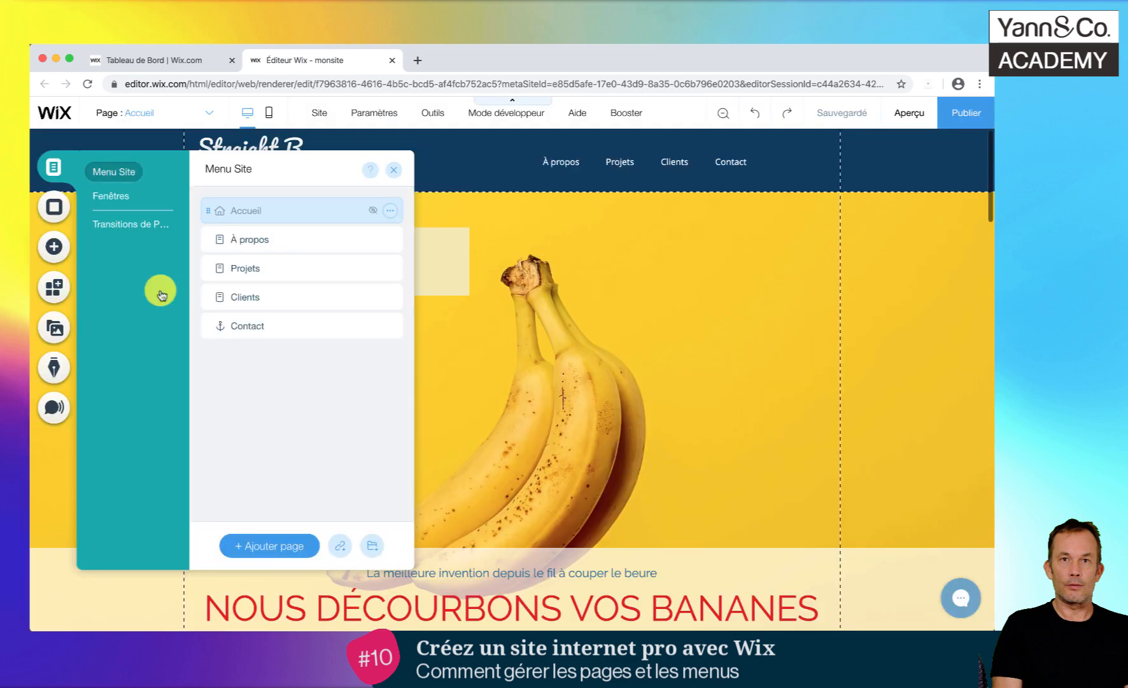
# - Delete the Bienvenue (Jazz) pop-up window from the site's Fenêtres group
pyautogui.click(135, 226)
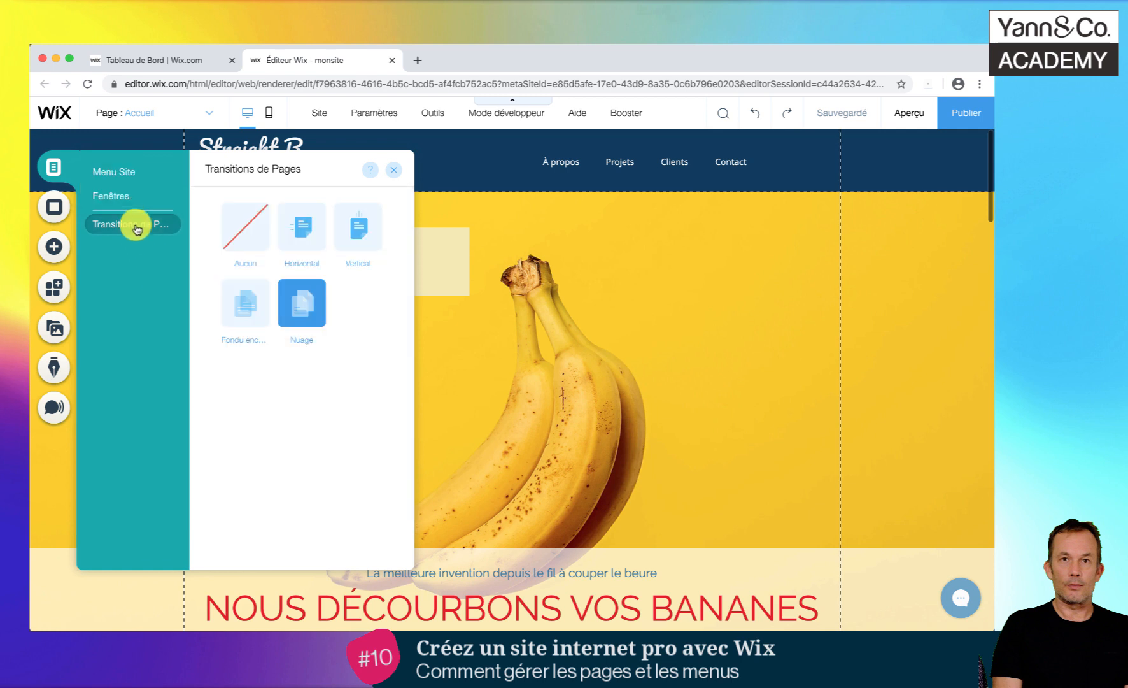
pyautogui.click(118, 195)
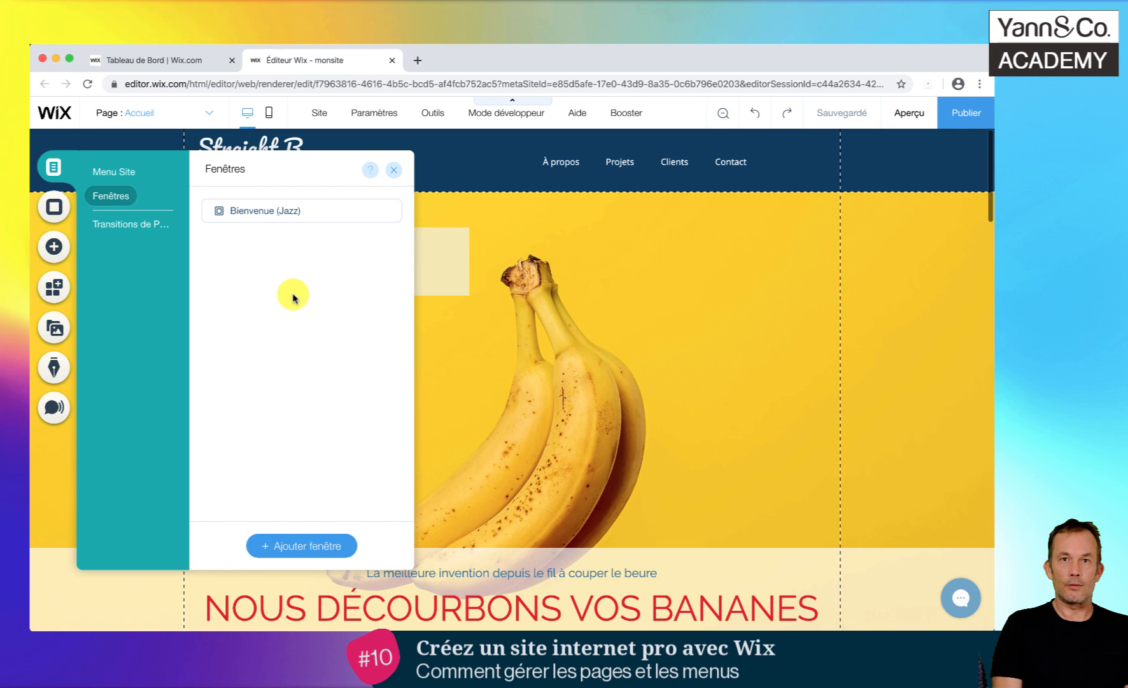
pyautogui.click(391, 211)
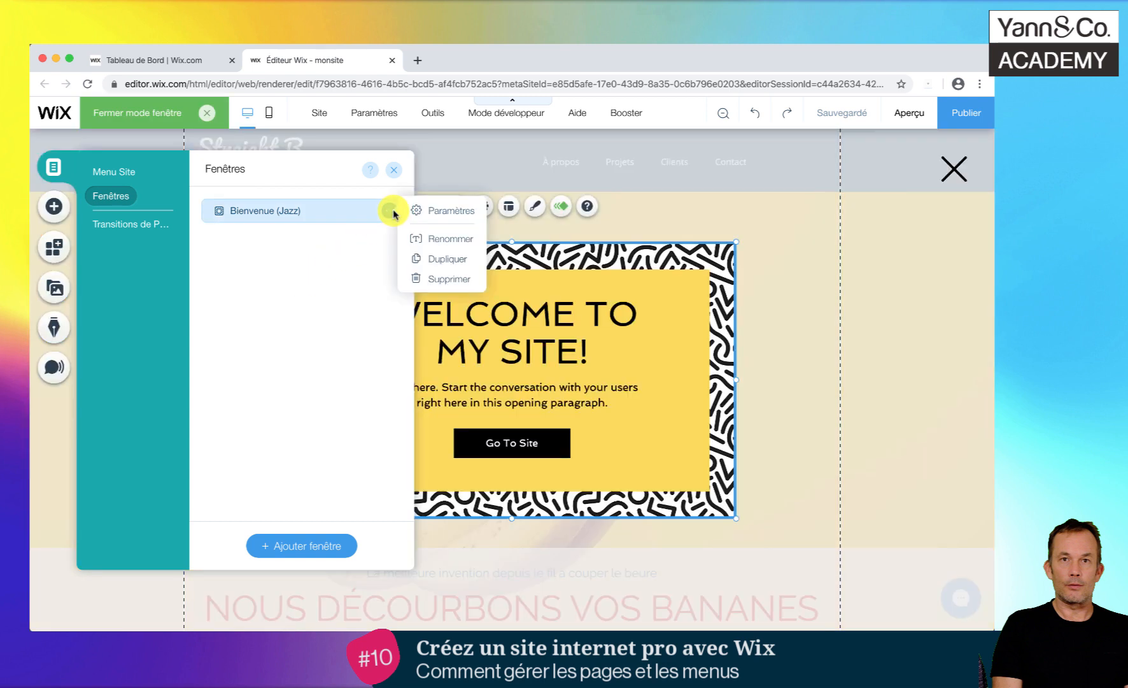
pyautogui.click(448, 279)
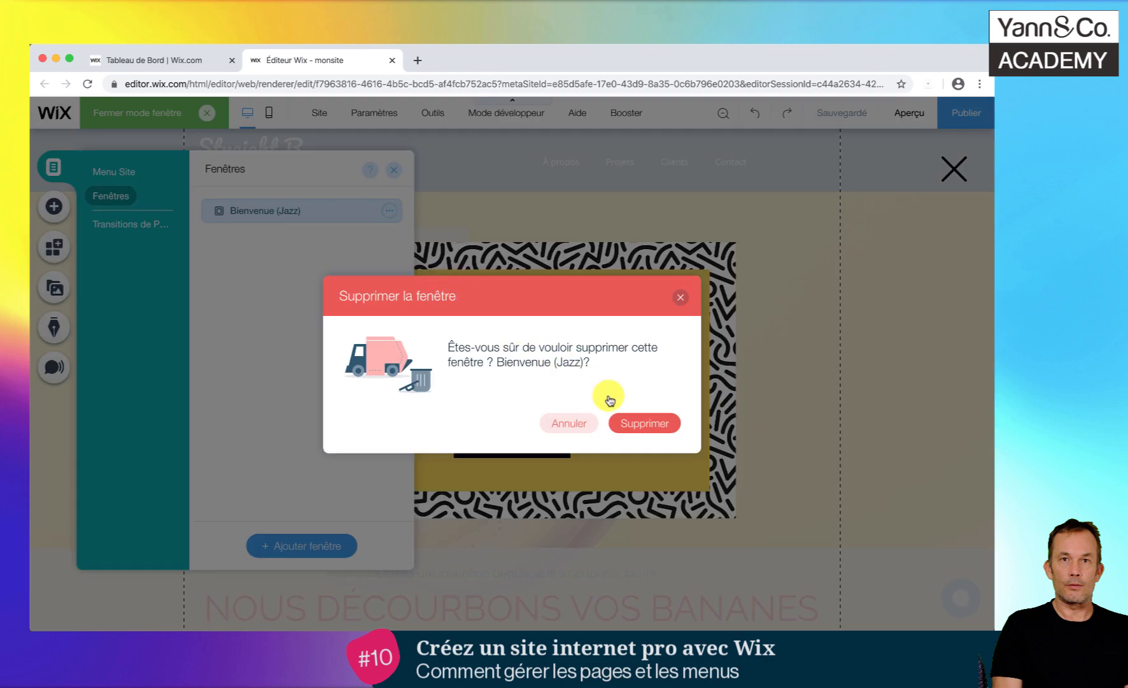
pyautogui.click(645, 424)
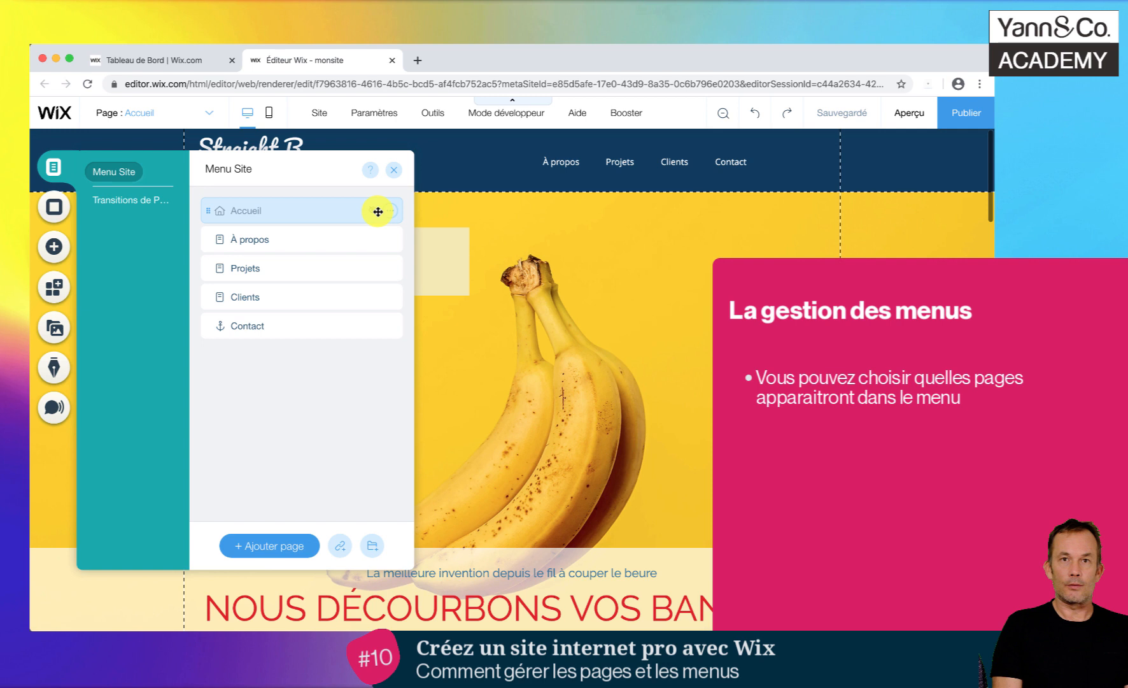
# - Show the Accueil page in the site's navigation menu and close the page manager
pyautogui.click(391, 212)
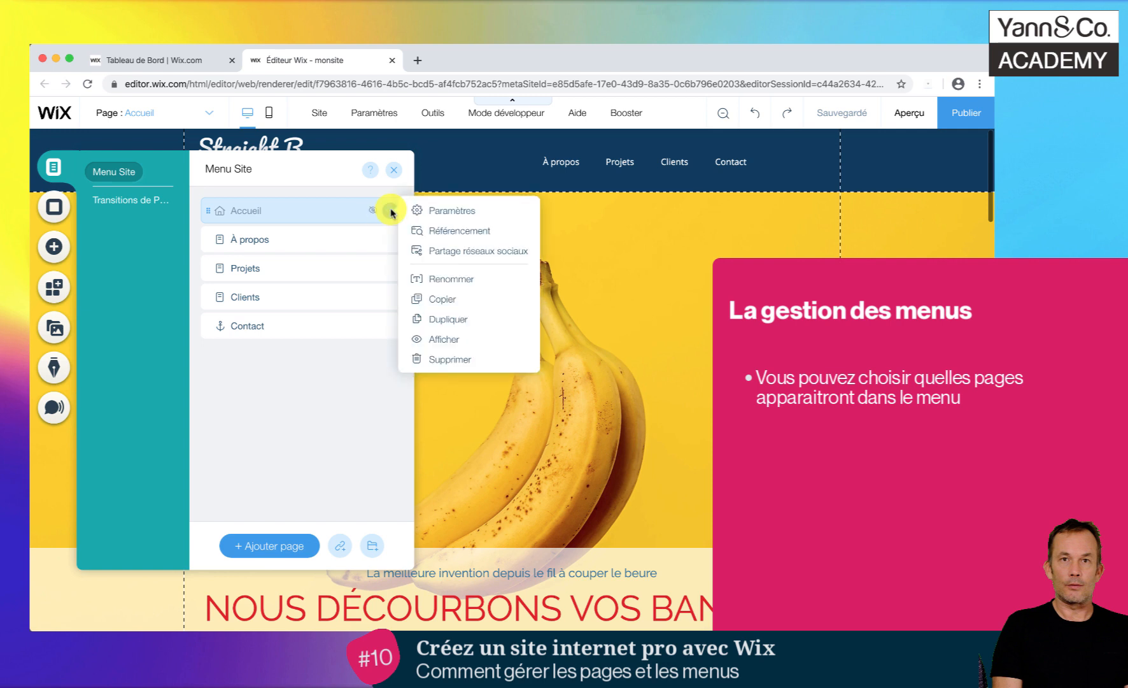
pyautogui.click(443, 345)
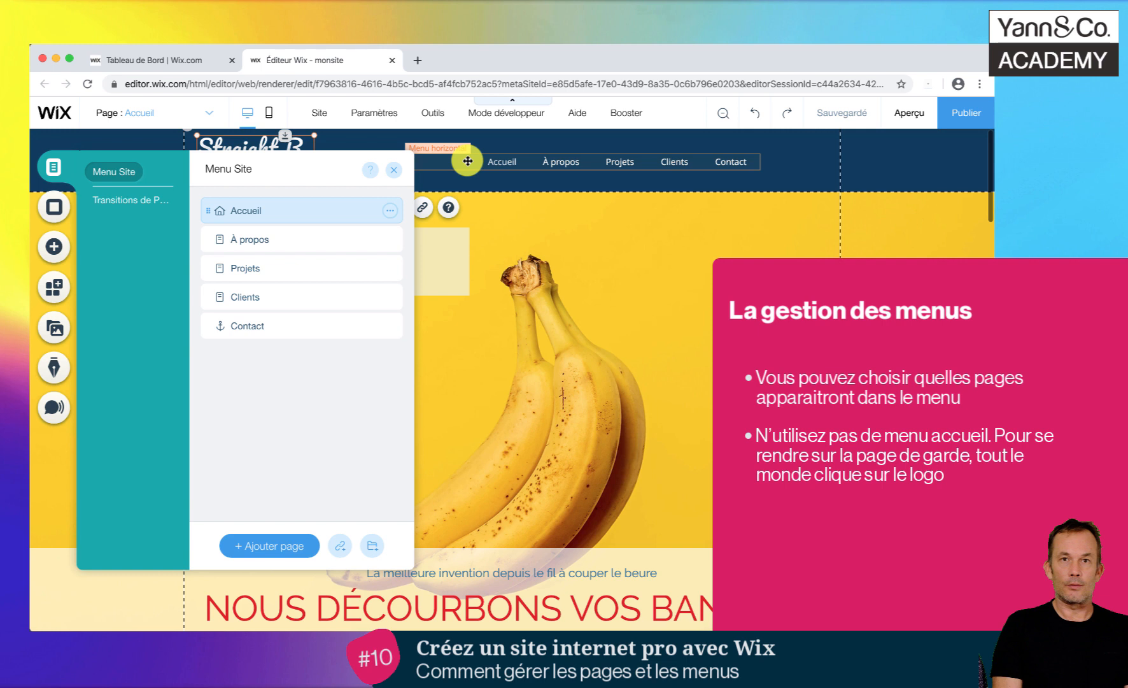
pyautogui.click(394, 169)
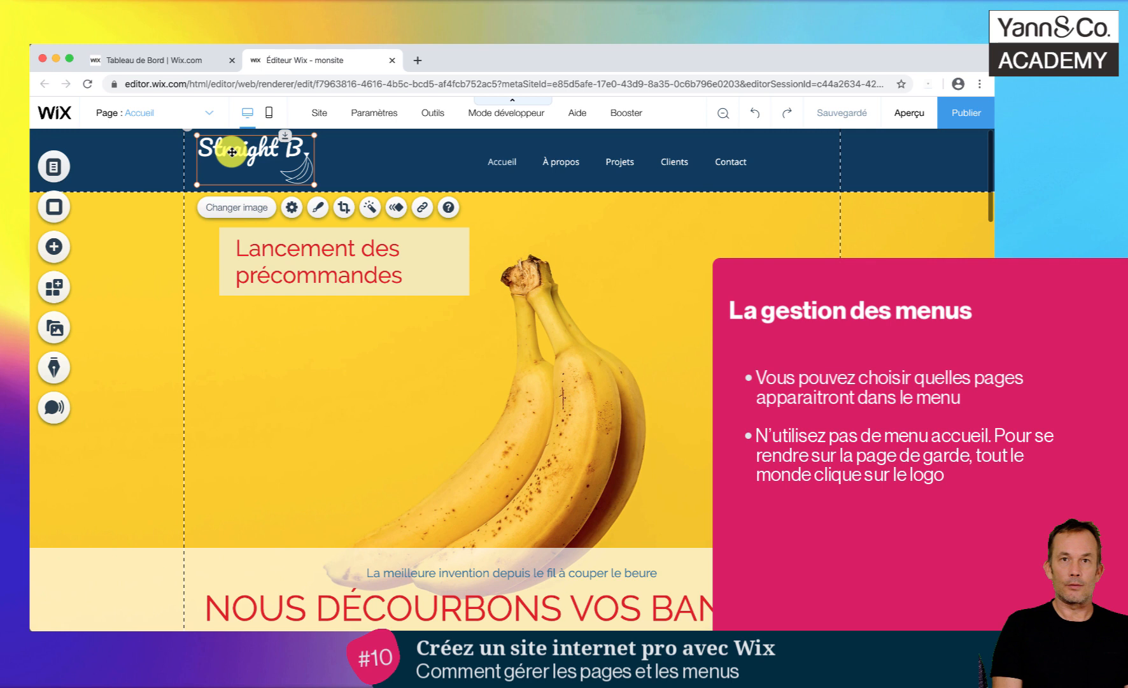
# - Reopen the page manager and hide the Accueil page from the site's navigation menu
pyautogui.click(137, 113)
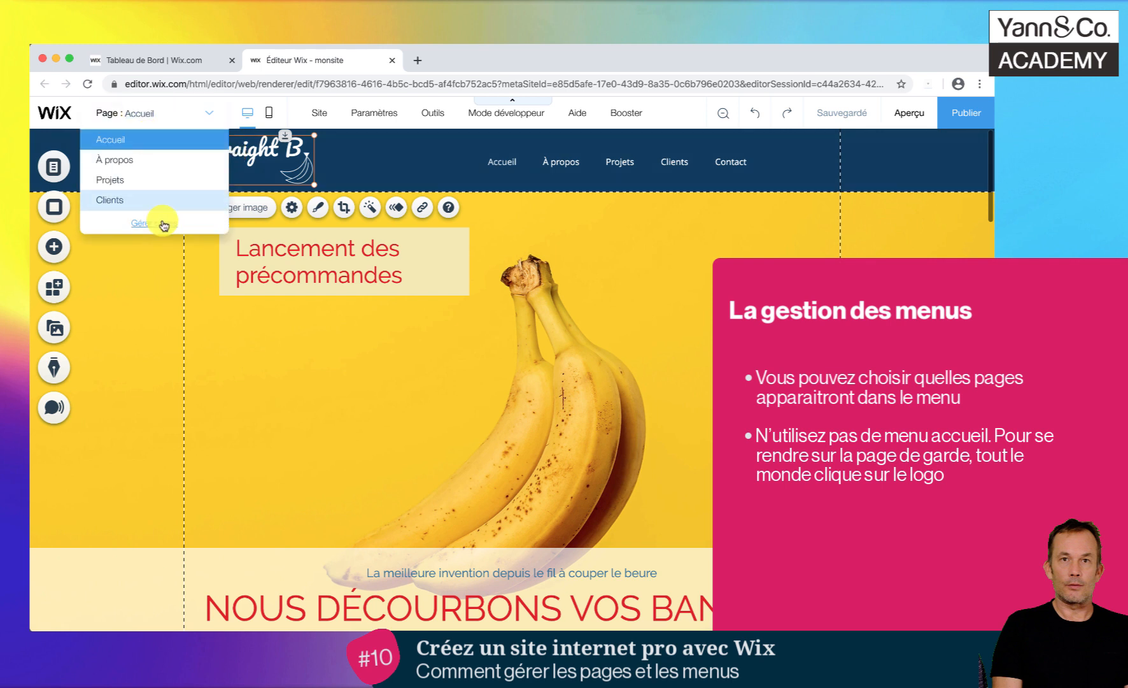
pyautogui.click(164, 224)
pyautogui.click(390, 211)
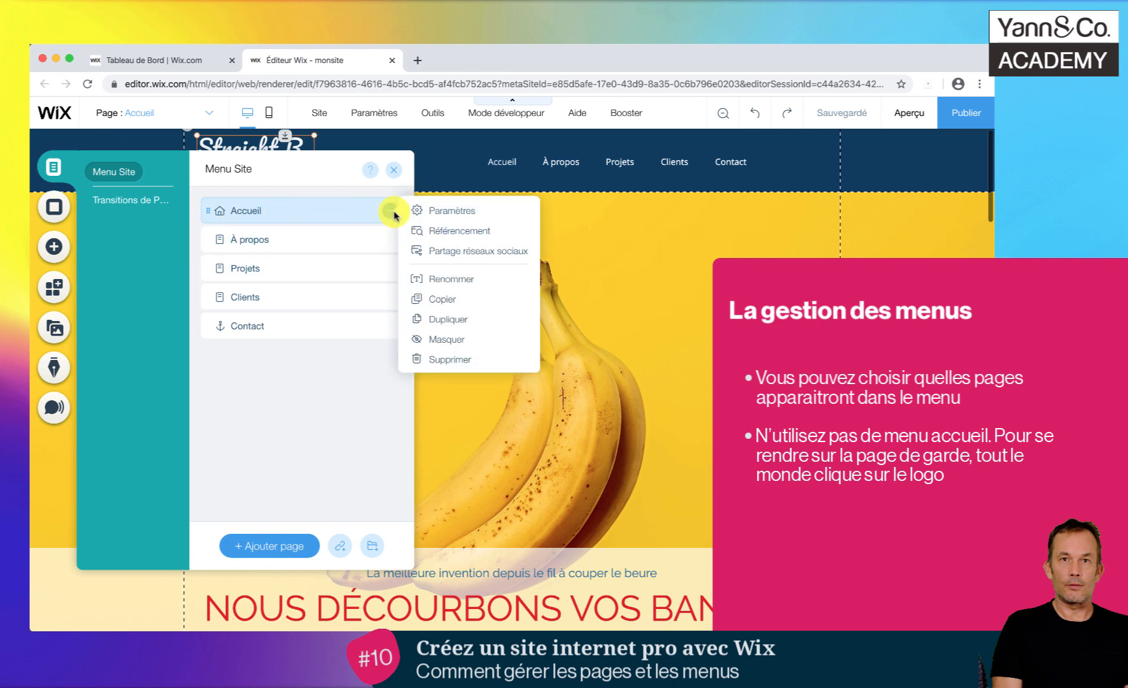
pyautogui.click(444, 343)
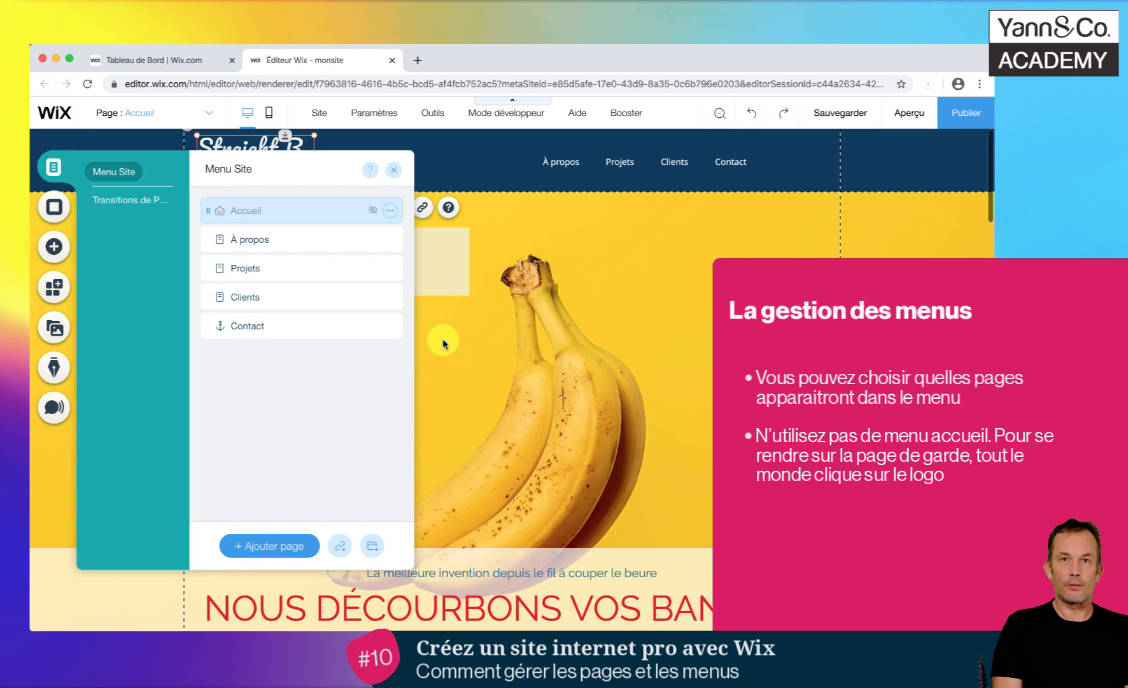
pyautogui.scroll(-7, 443, 343)
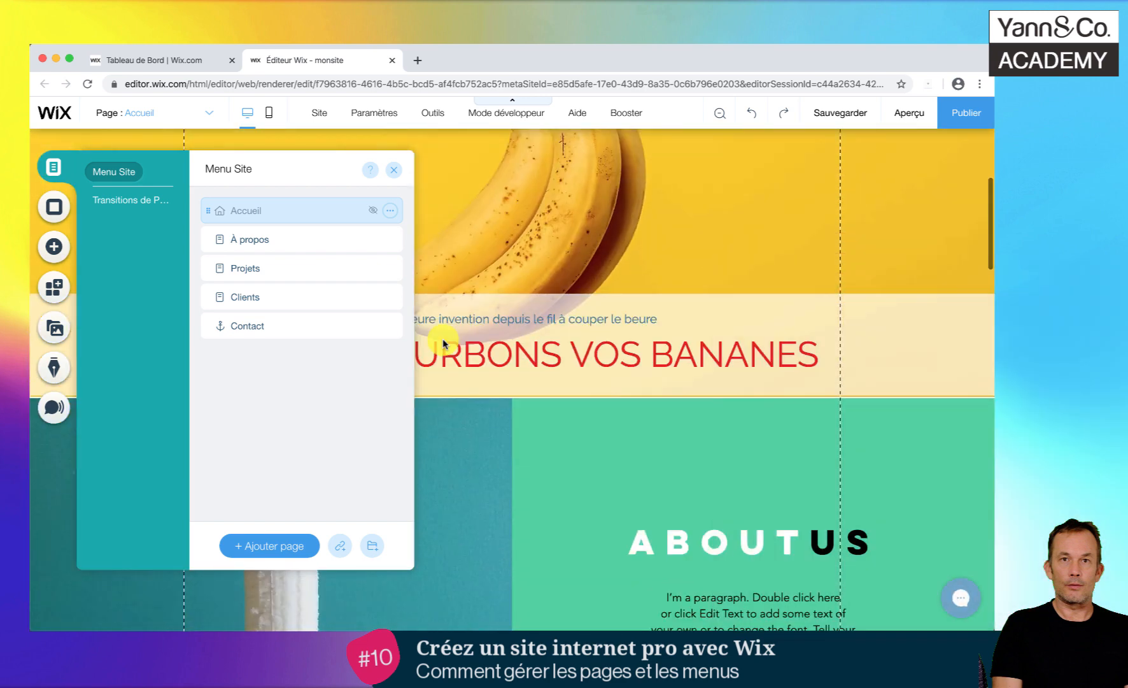
pyautogui.click(717, 398)
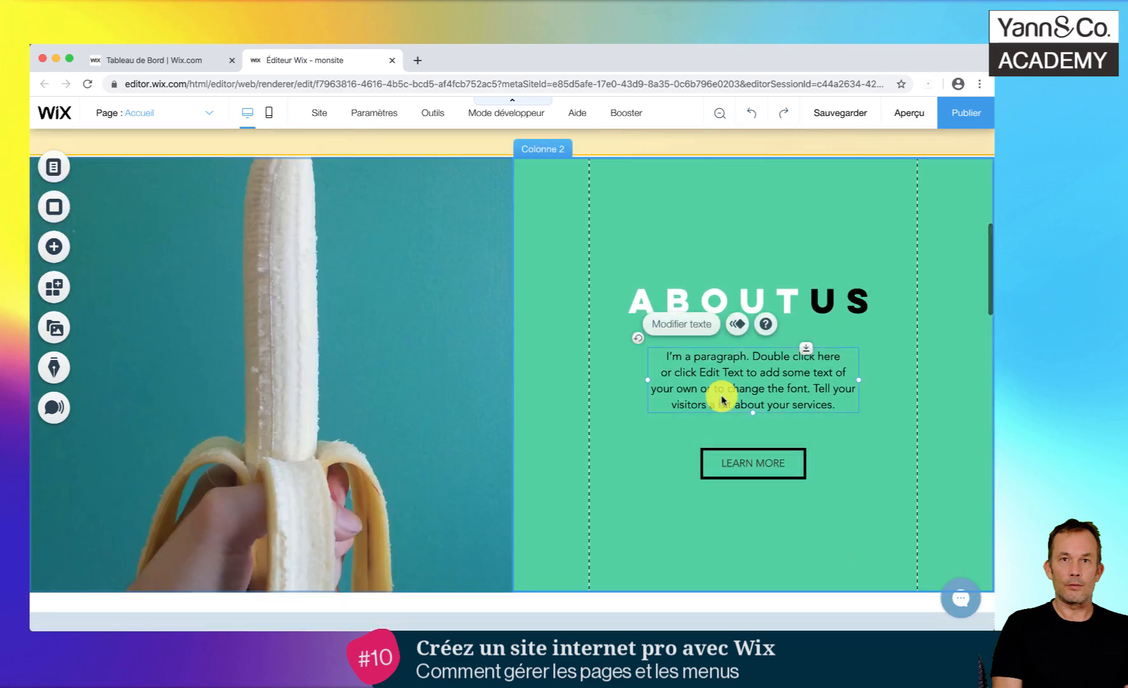
pyautogui.scroll(-4, 722, 399)
pyautogui.scroll(-3, 721, 399)
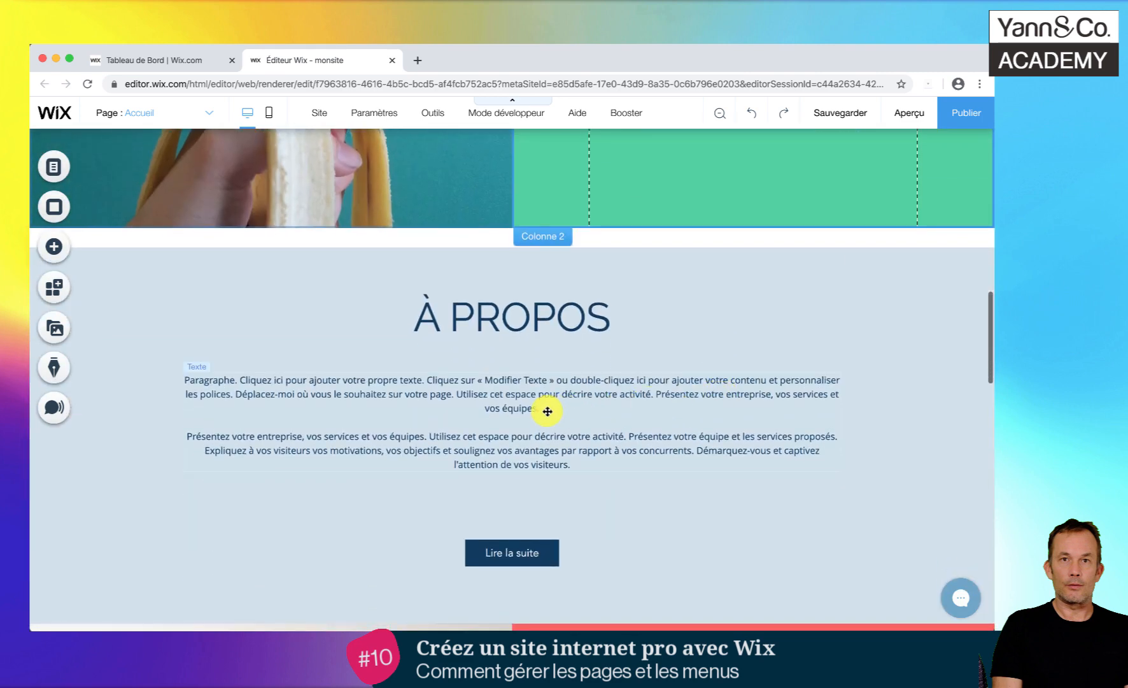
pyautogui.click(548, 411)
pyautogui.scroll(12, 591, 382)
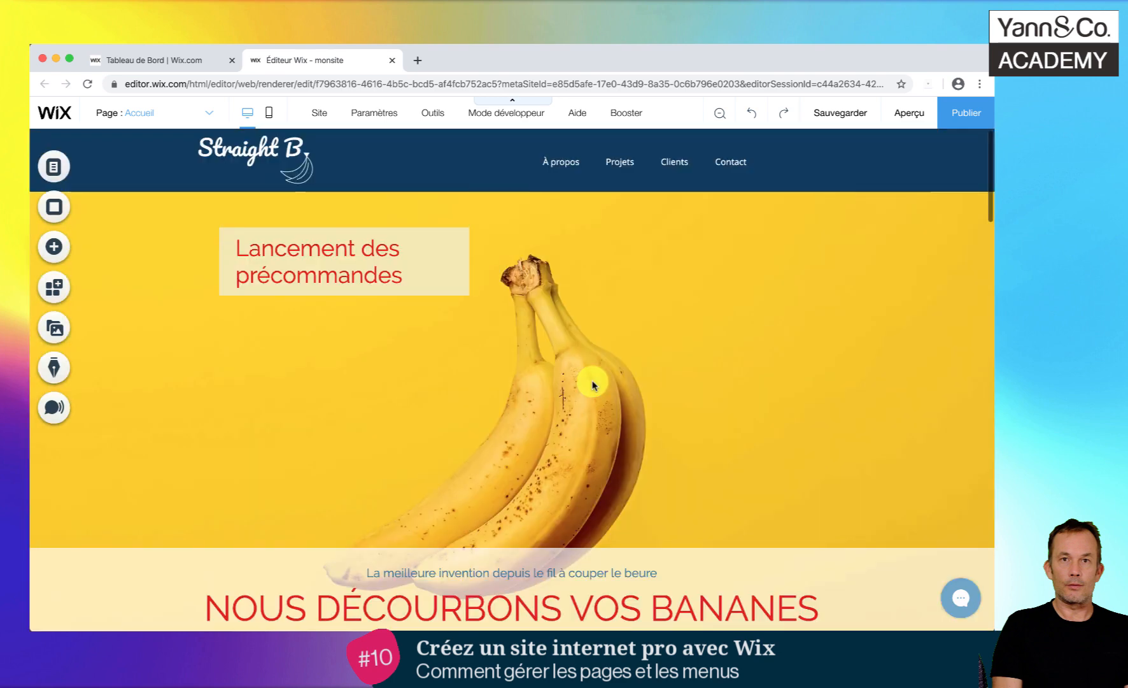
# - Duplicate the Accueil page from the page manager
pyautogui.click(146, 115)
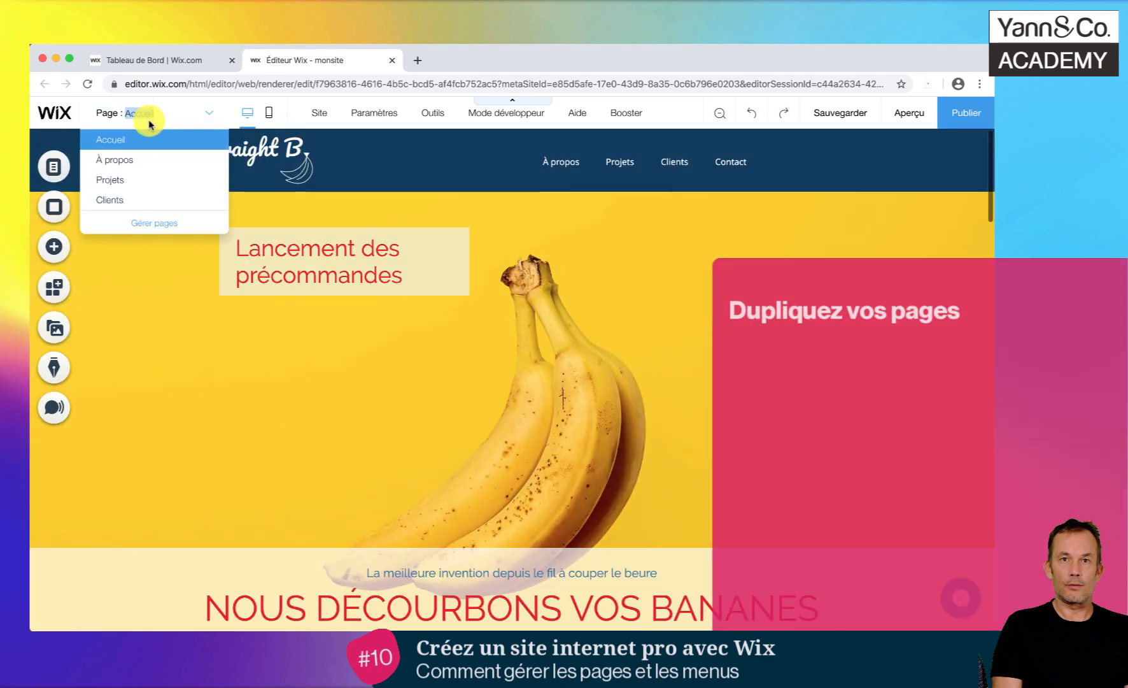
pyautogui.click(156, 224)
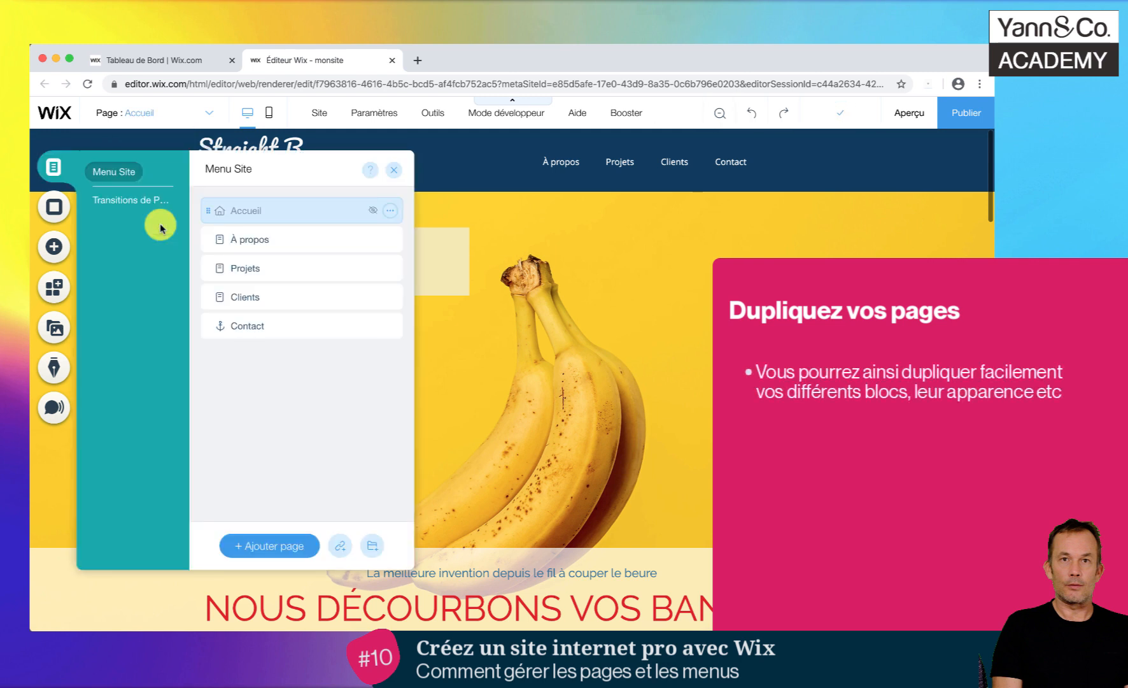
pyautogui.click(390, 212)
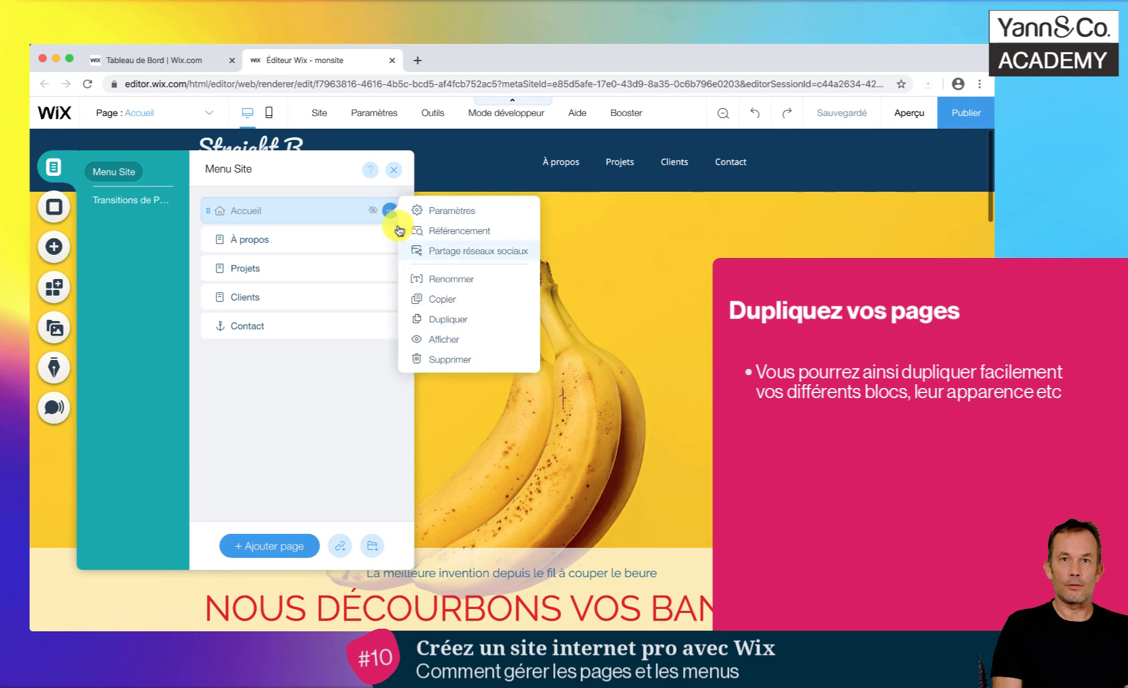
pyautogui.click(458, 320)
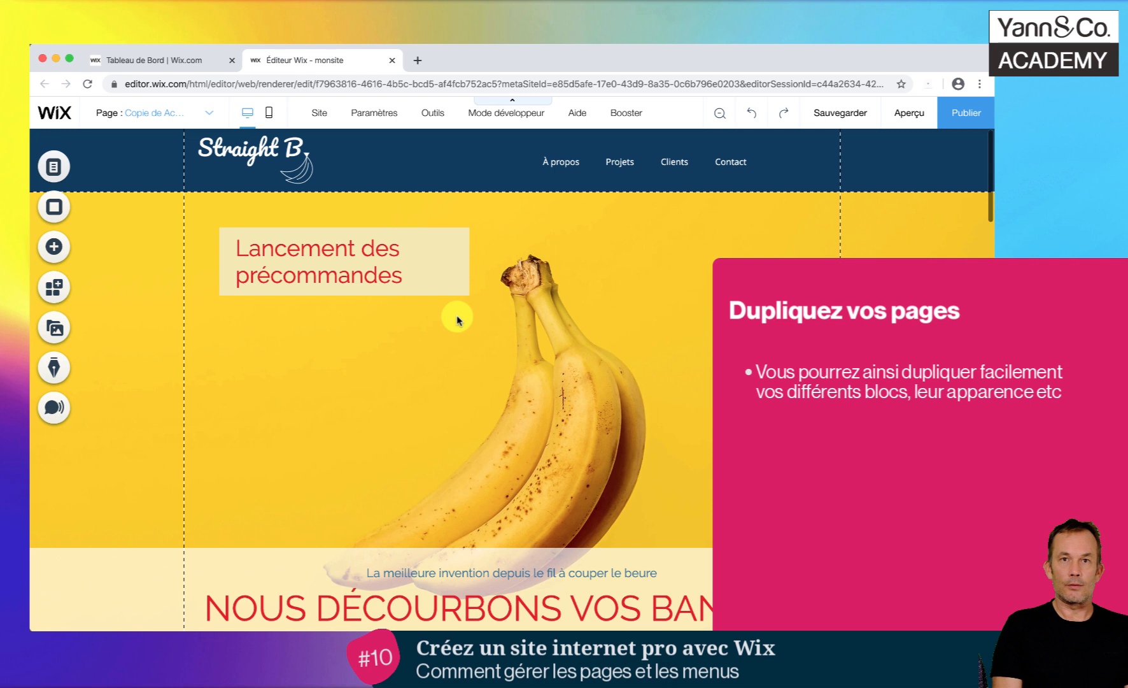
# - Try to rename the duplicated home page to Bananes directly in the page selector
pyautogui.click(156, 119)
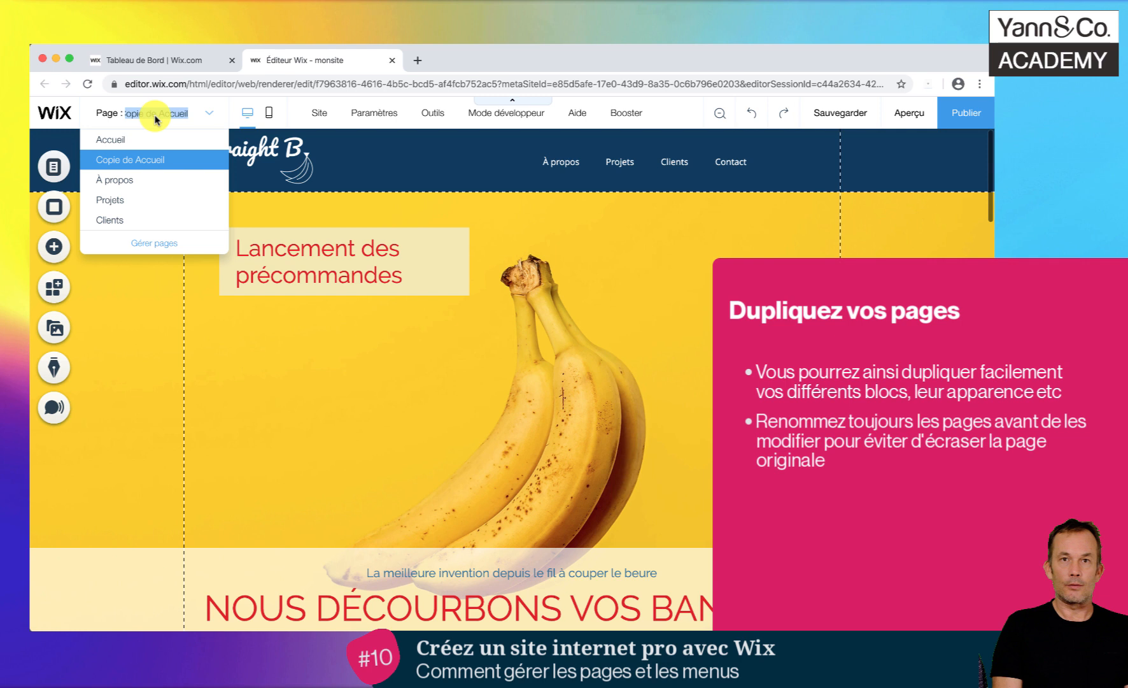
pyautogui.write('Bananes')
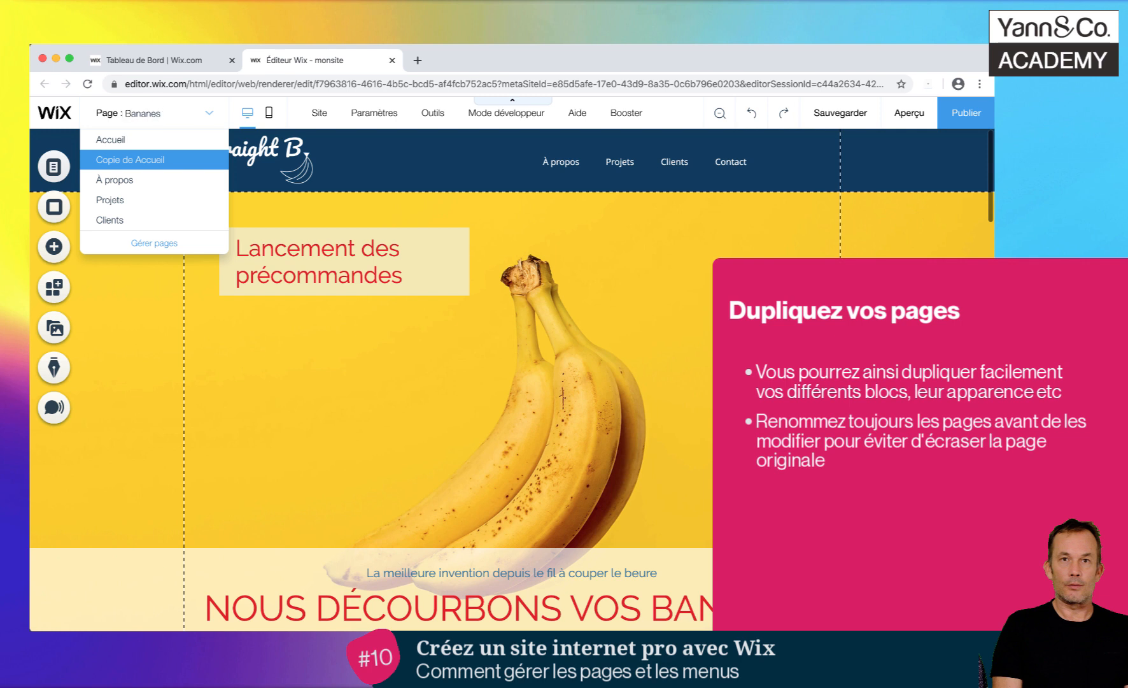
pyautogui.press('Return')
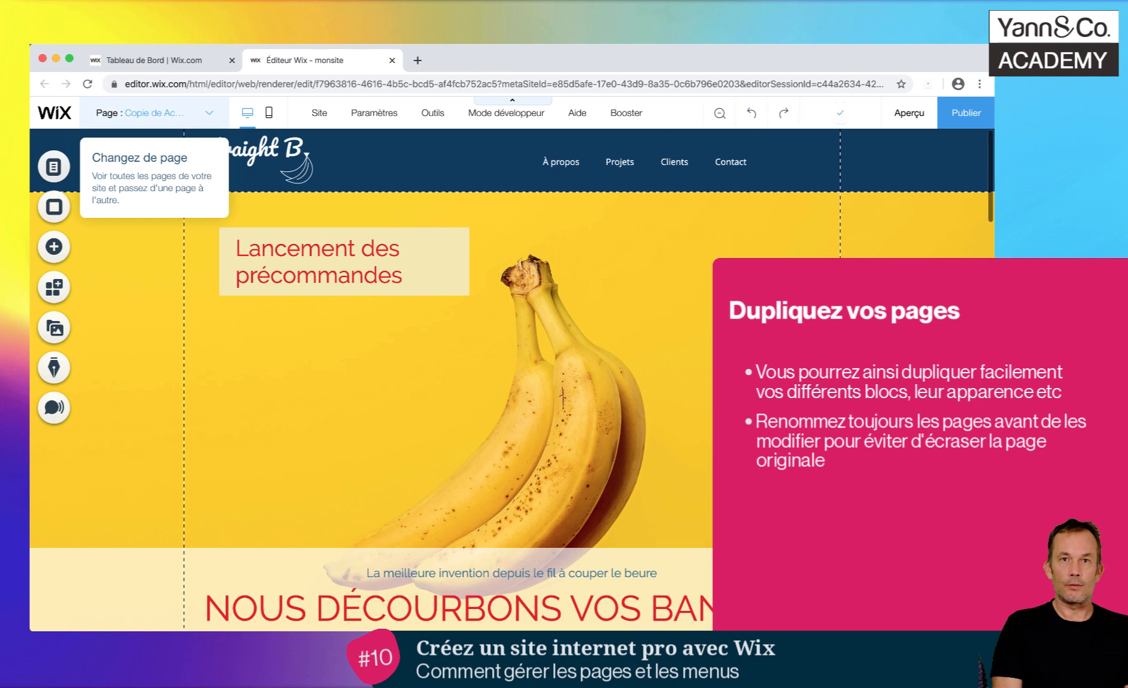
# - Show the Copie de Accueil page in the site's navigation menu through the page manager
pyautogui.click(162, 115)
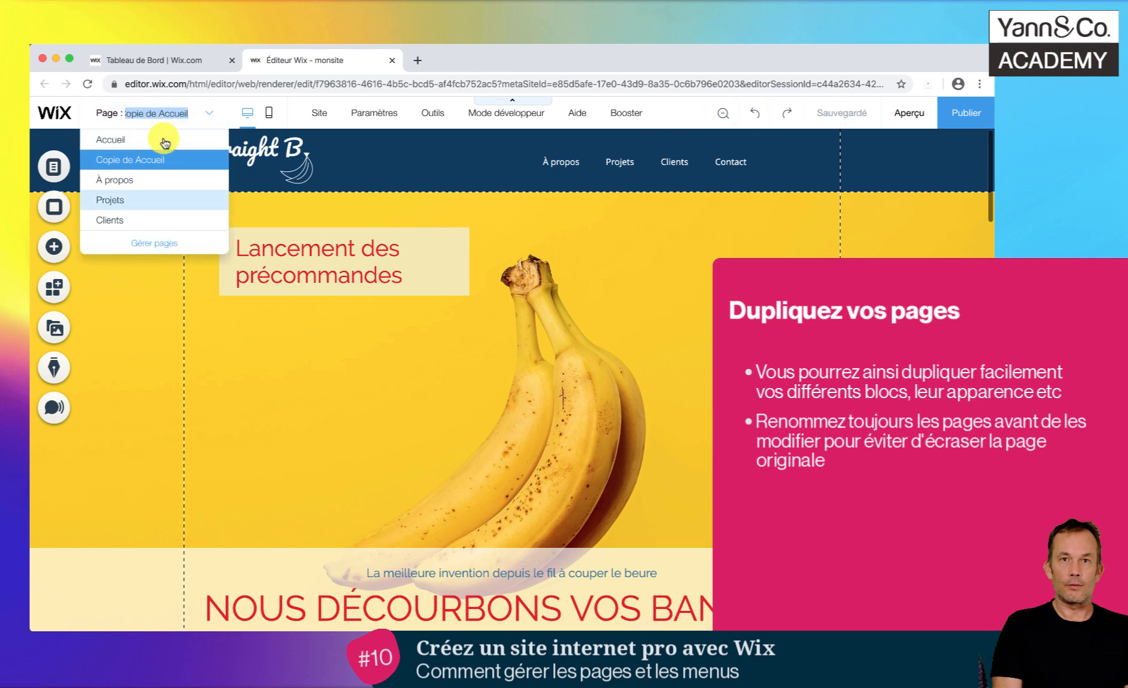
pyautogui.click(157, 245)
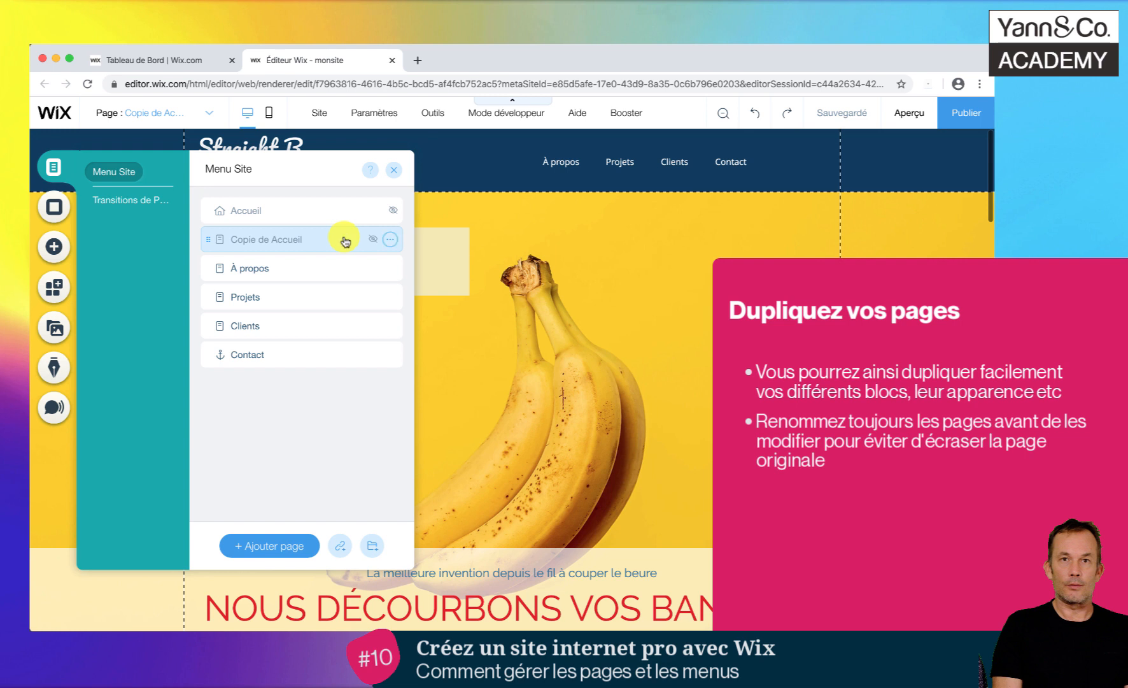
pyautogui.click(390, 240)
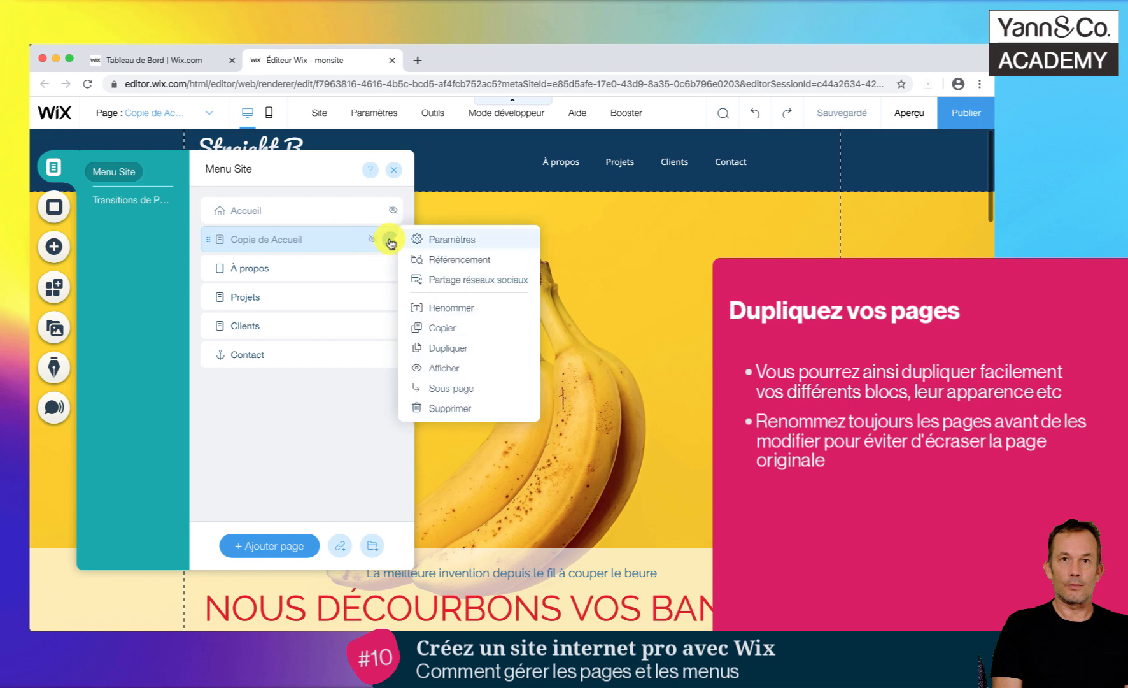
pyautogui.click(450, 368)
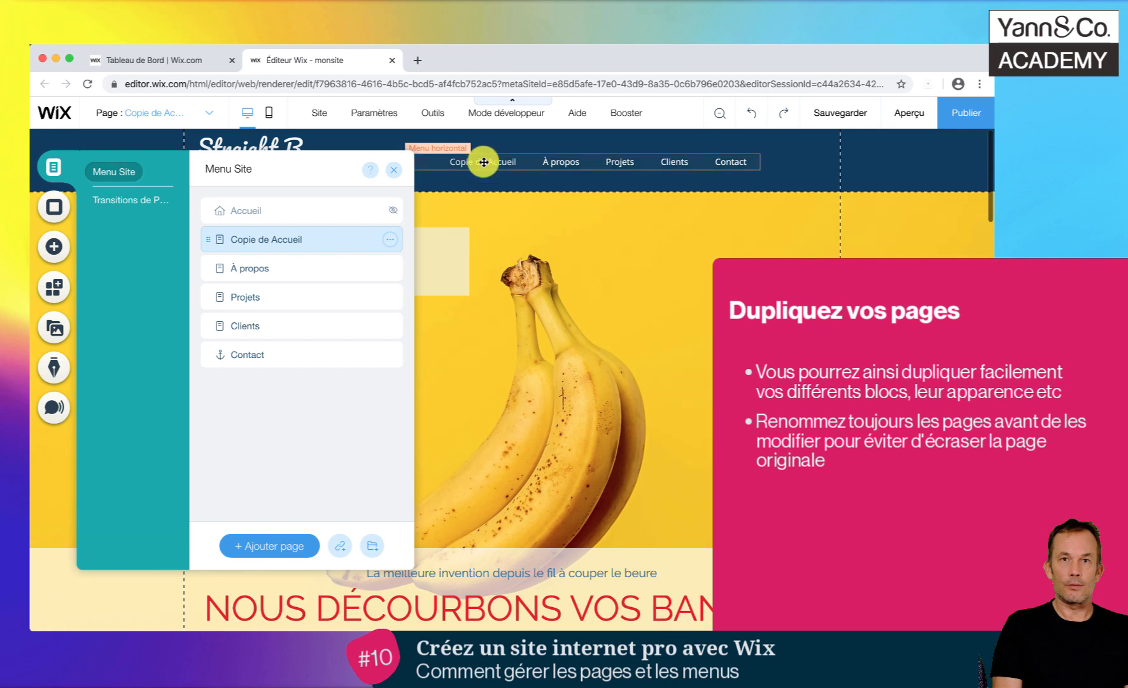
# - Rename the Copie de Accueil page as Découvrez le décourbeur de bananes and leave the page manager
pyautogui.click(389, 240)
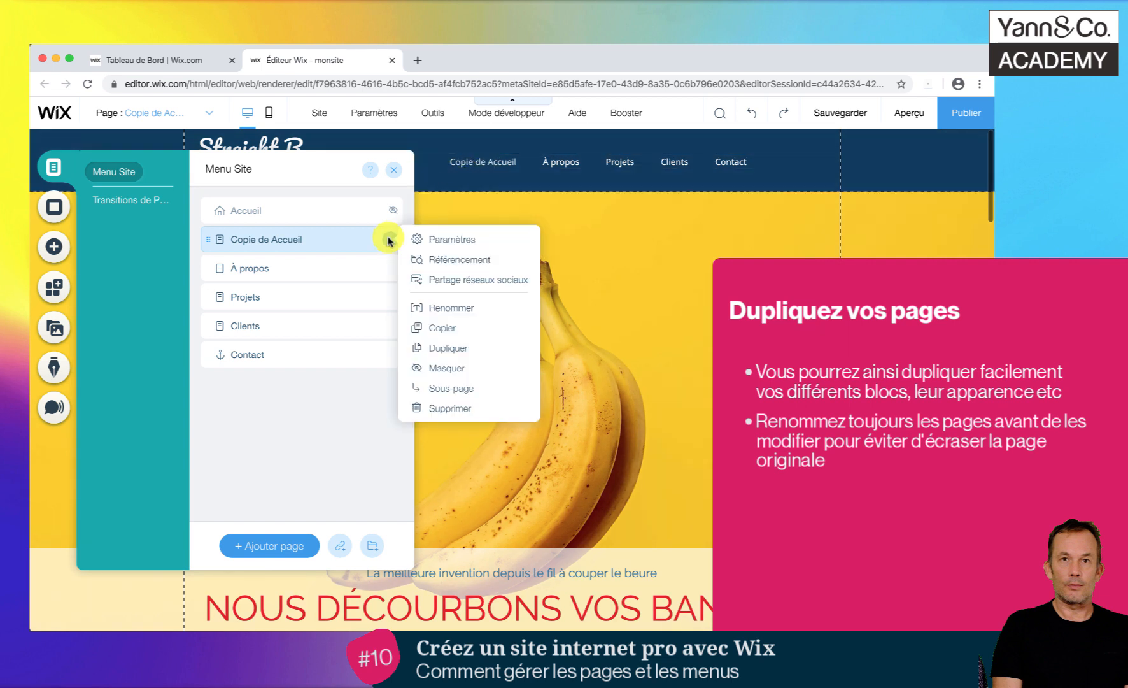
pyautogui.click(438, 307)
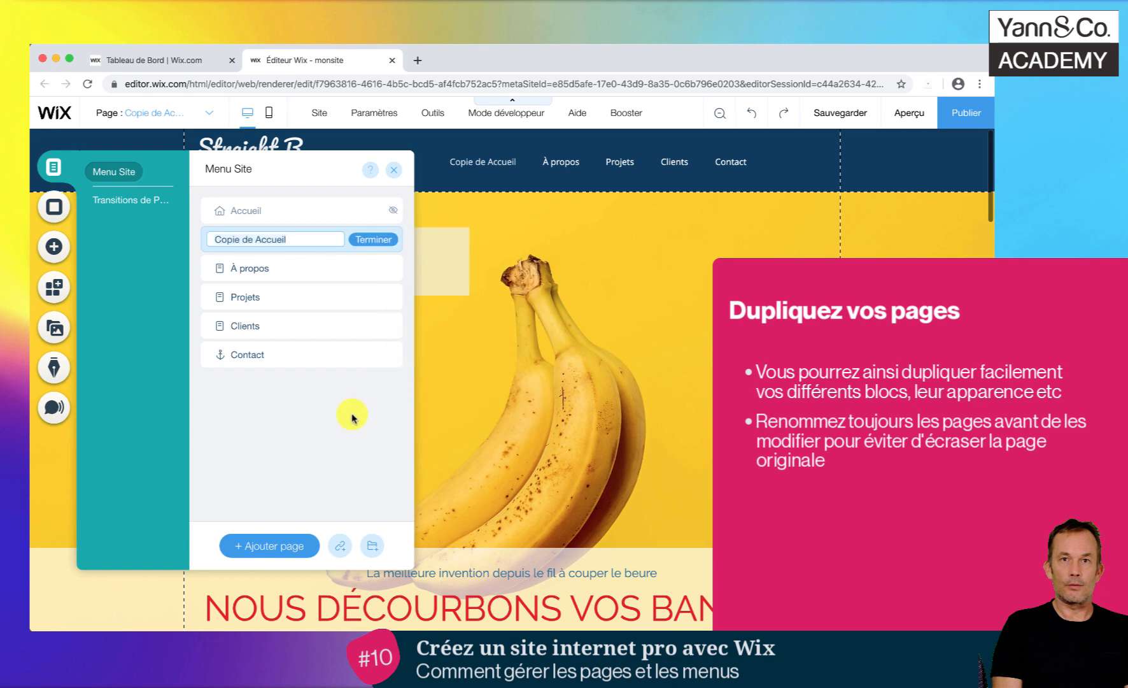
pyautogui.write('Découvrez l')
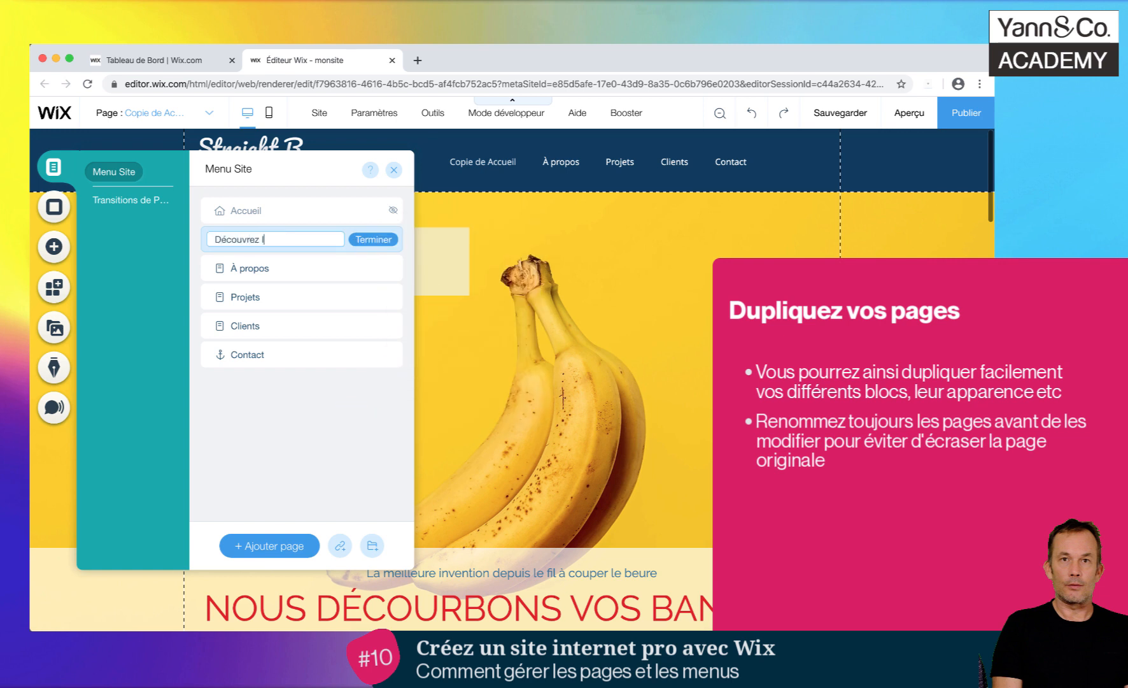
pyautogui.write('e décourber')
pyautogui.press('BackSpace')
pyautogui.write('ur de bananes')
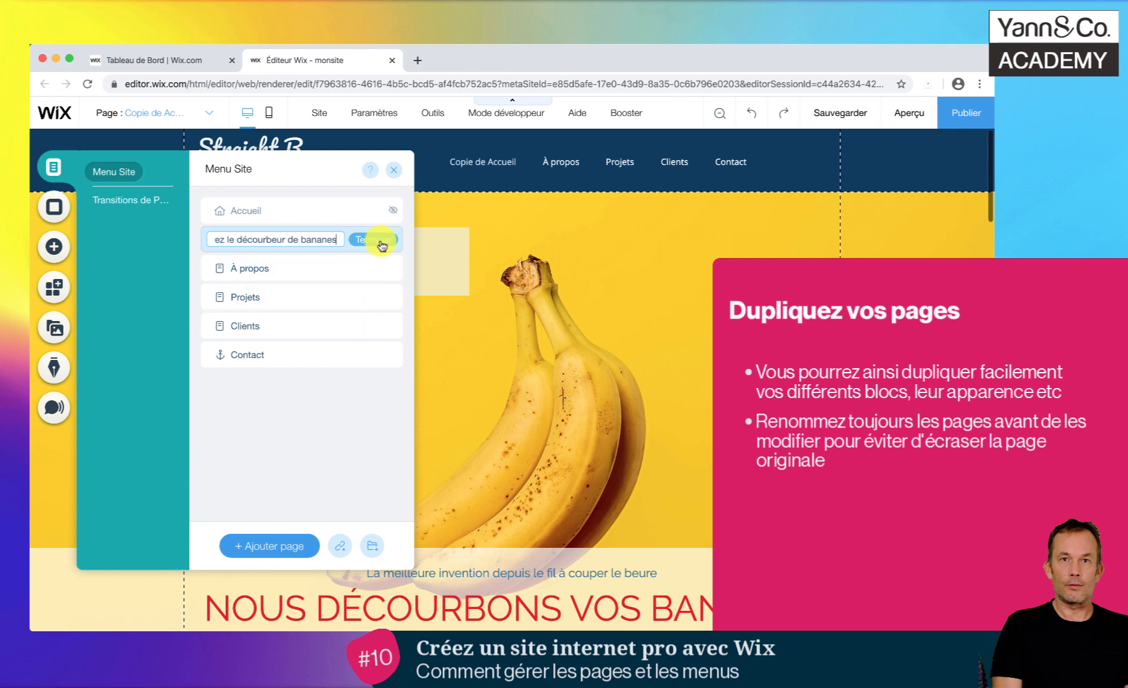
pyautogui.click(380, 240)
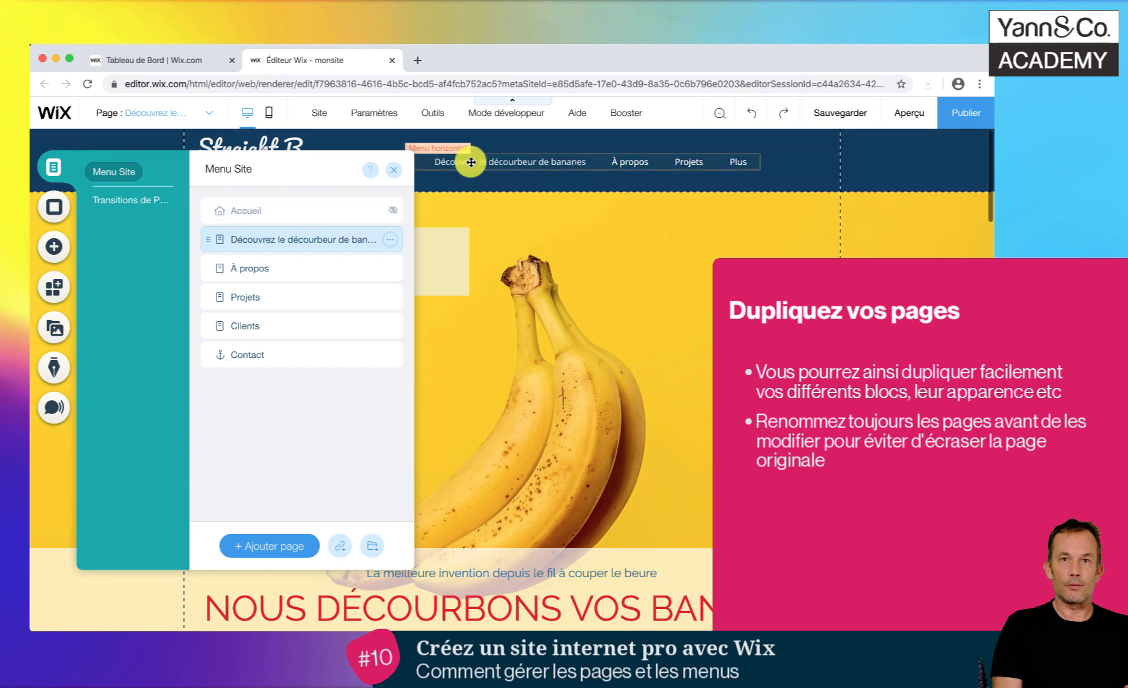
pyautogui.click(543, 219)
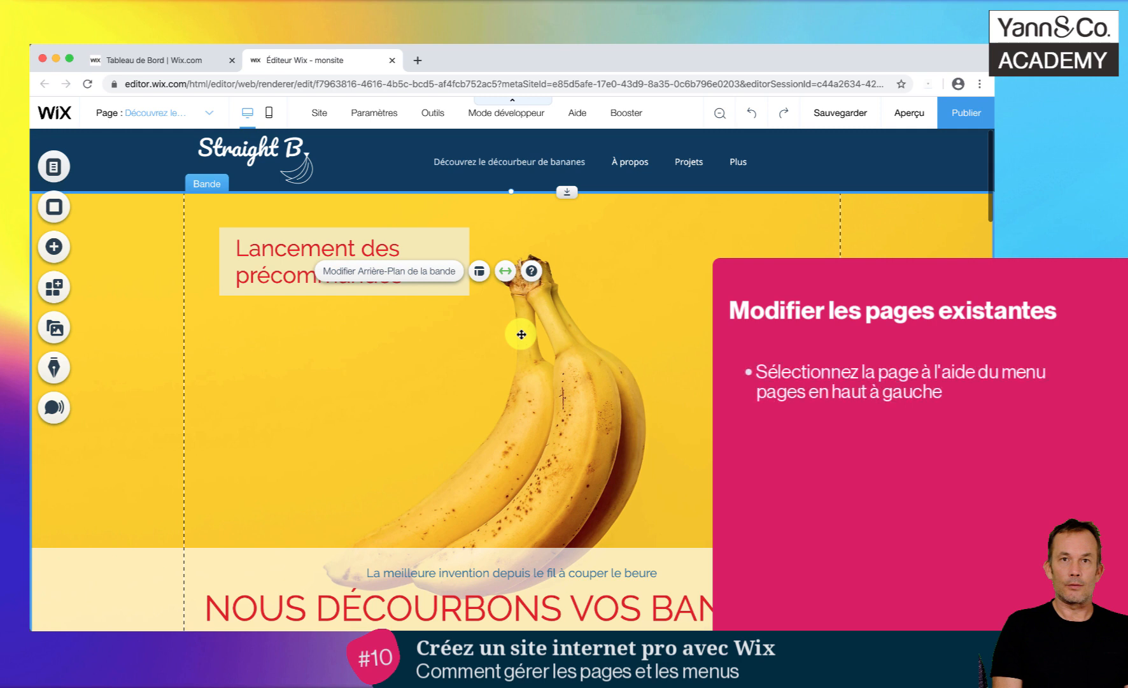
# - Switch the editor to the À propos page and select its introductory paragraph
pyautogui.click(178, 121)
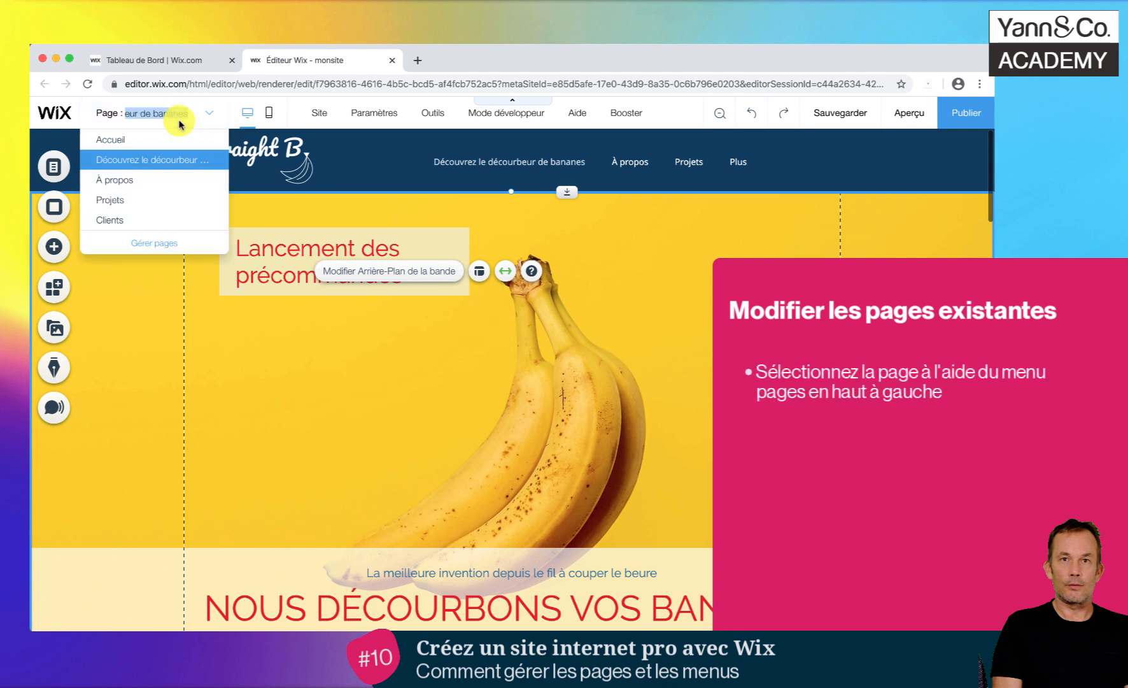
pyautogui.click(125, 181)
pyautogui.click(124, 181)
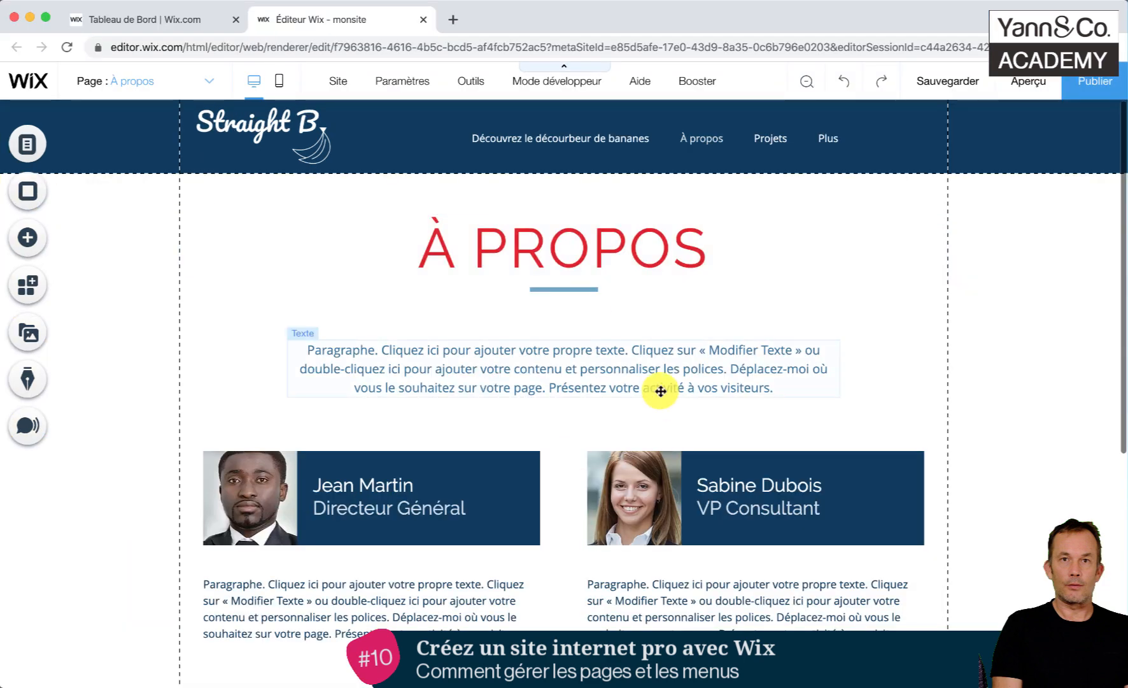
pyautogui.click(660, 391)
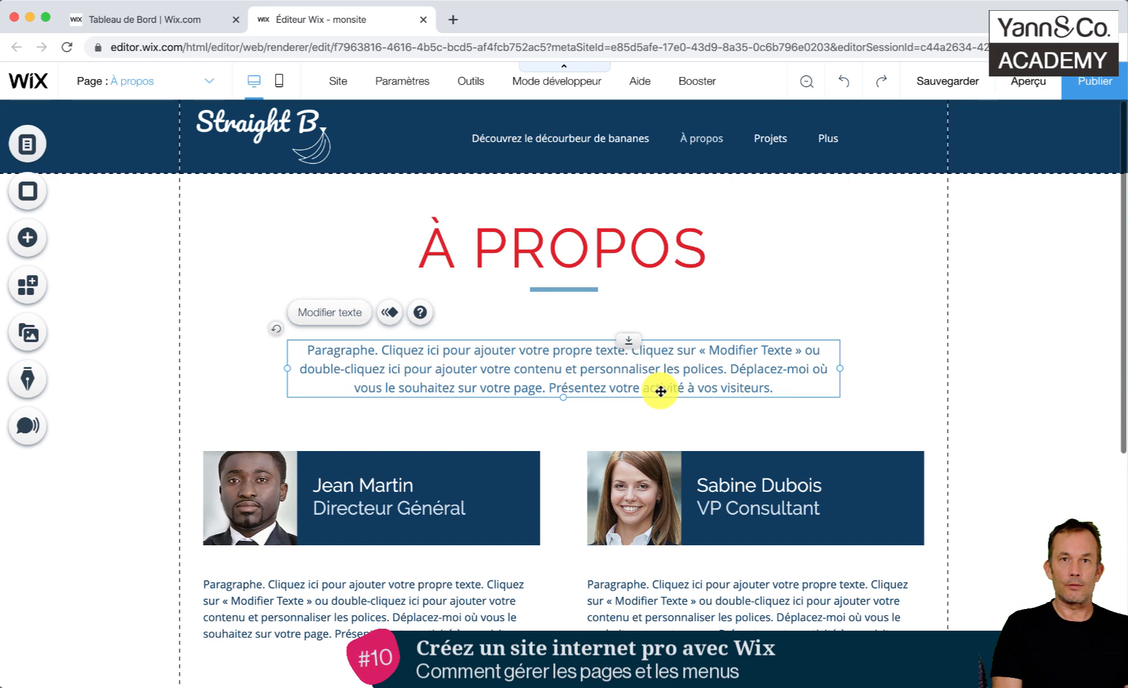
# - Delete the Chef de projet profile from the À propos page, including its photo, name text, description and container box
pyautogui.scroll(-5, 660, 391)
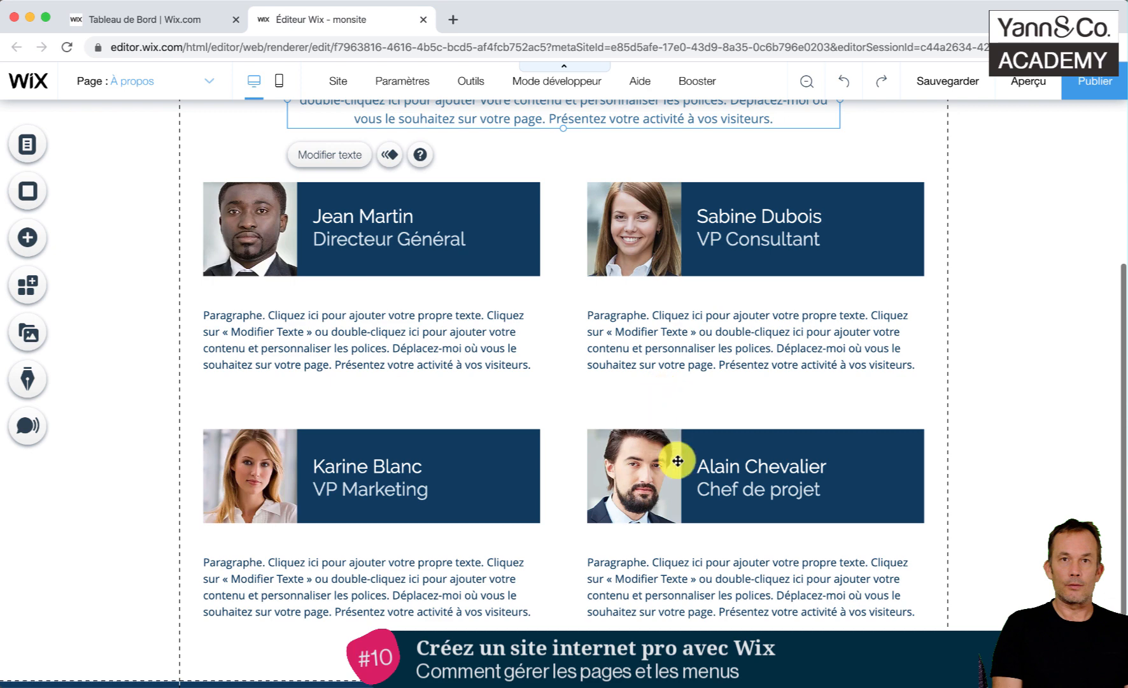
pyautogui.click(675, 474)
pyautogui.click(687, 584)
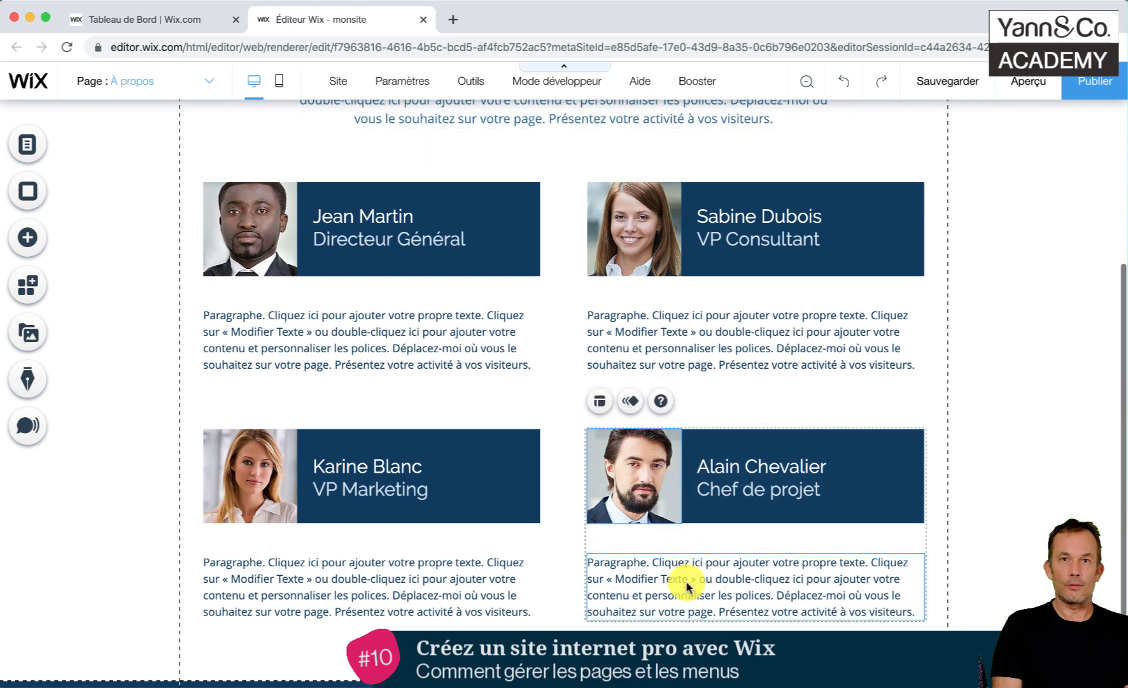
pyautogui.press('Delete')
pyautogui.click(817, 488)
pyautogui.press('Delete')
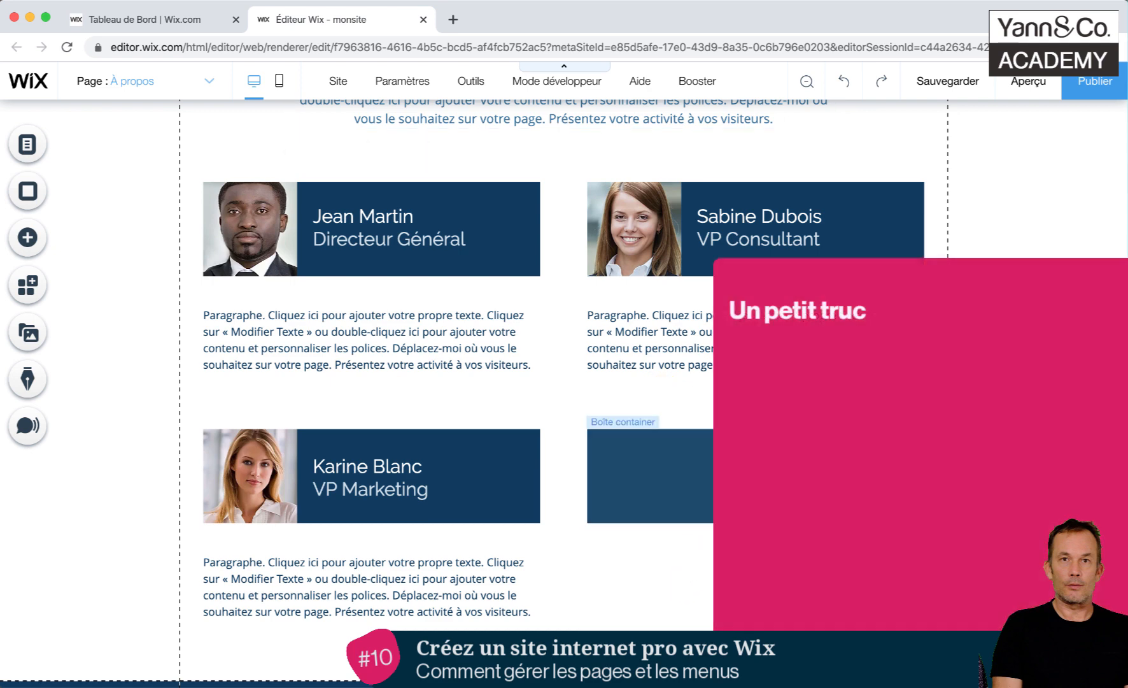
pyautogui.click(709, 474)
pyautogui.press('Delete')
# - Select all parts of the VP Marketing profile together and delete them from the À propos page
pyautogui.click(488, 471)
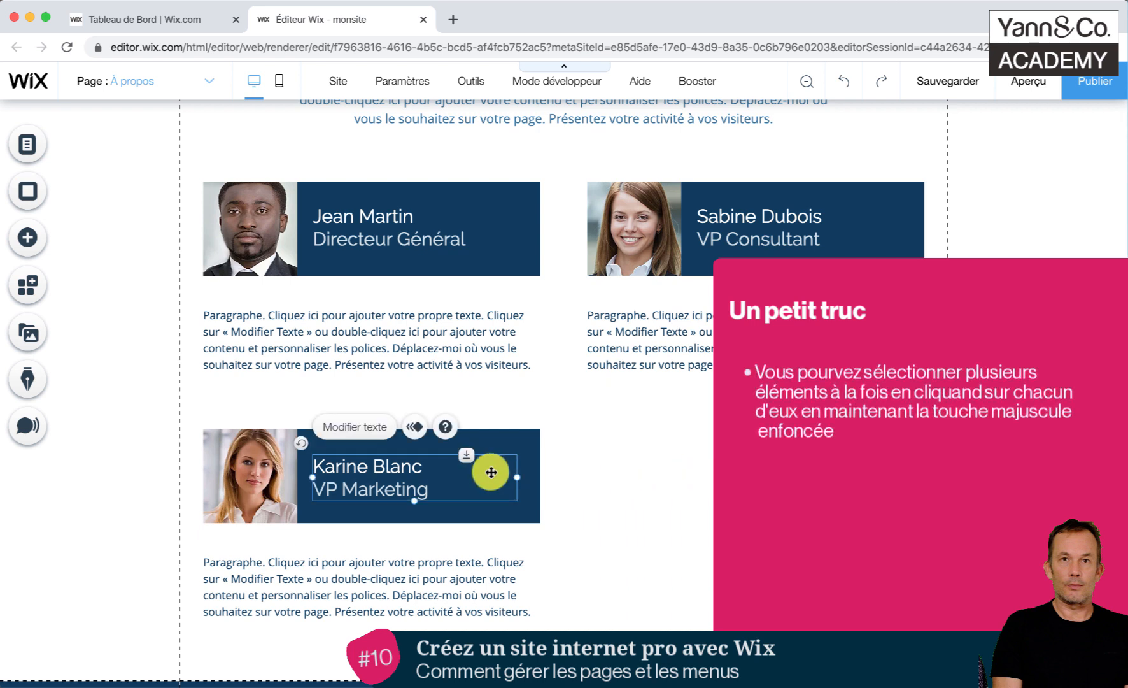
pyautogui.keyDown('shift'); pyautogui.click(261, 491); pyautogui.keyUp('shift')
pyautogui.keyDown('shift'); pyautogui.click(343, 567); pyautogui.keyUp('shift')
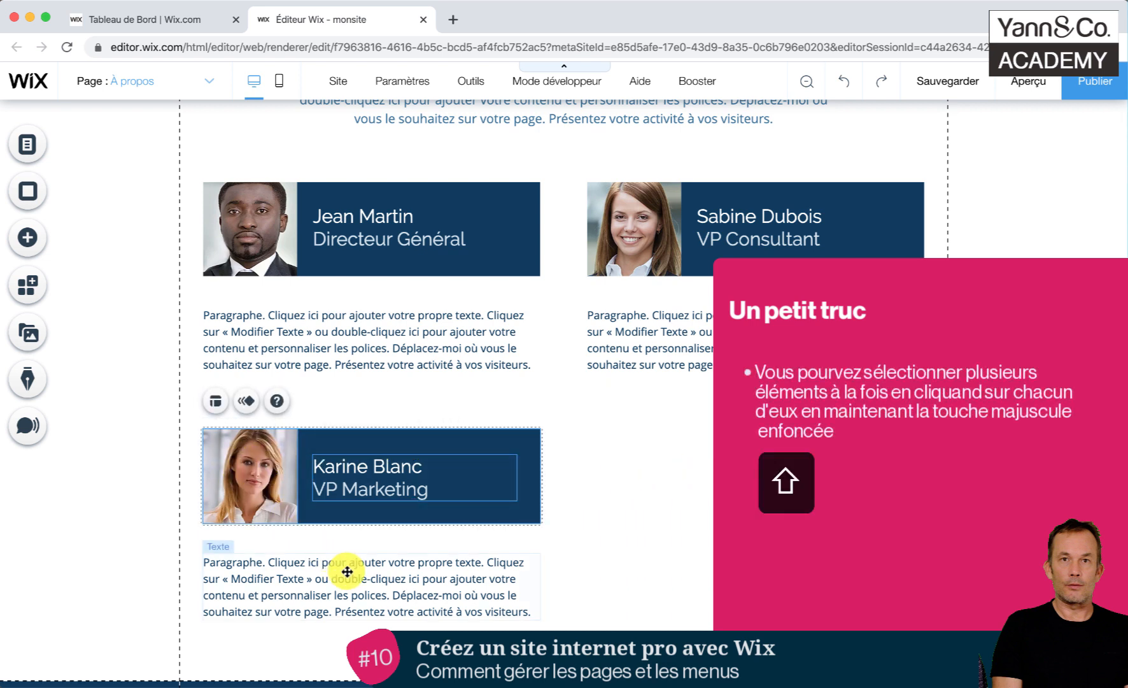
pyautogui.press('Delete')
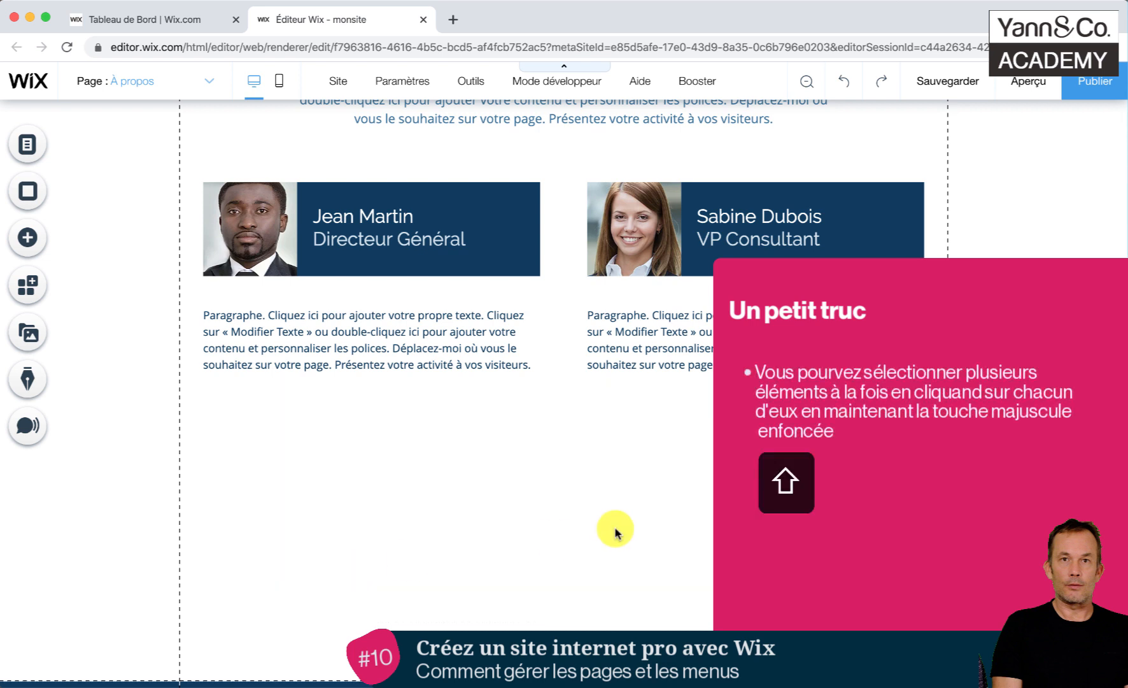
# - Widen the header's horizontal menu so that all items, including Clients and Contact, fit without the Plus overflow entry
pyautogui.scroll(5, 615, 532)
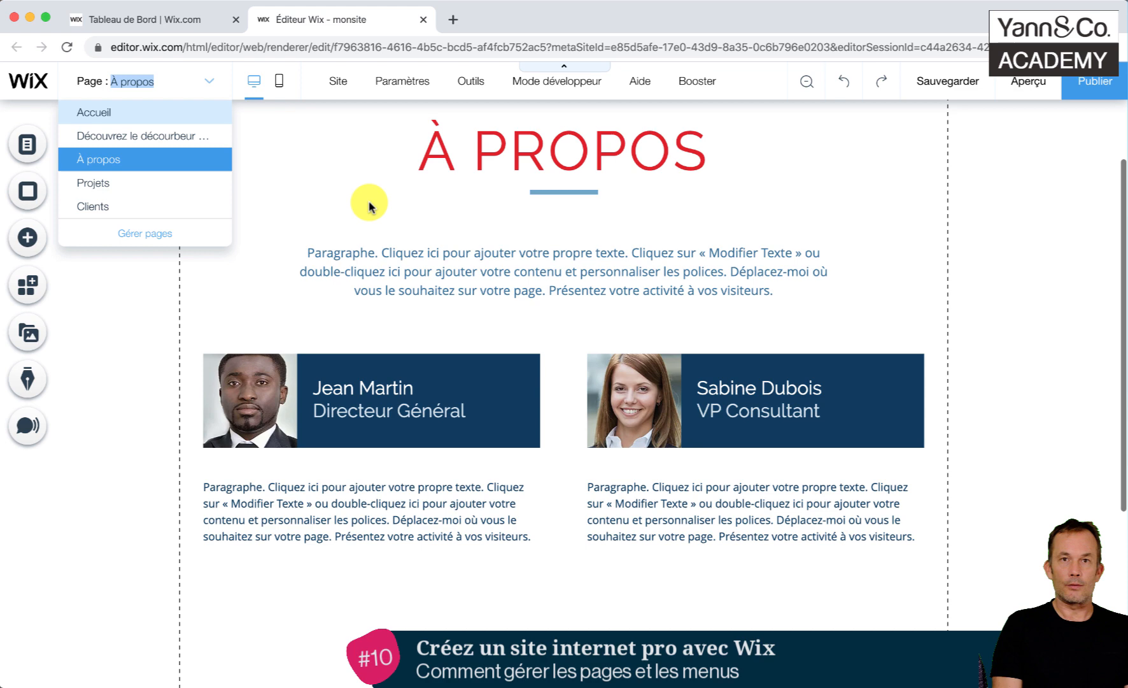
pyautogui.click(369, 205)
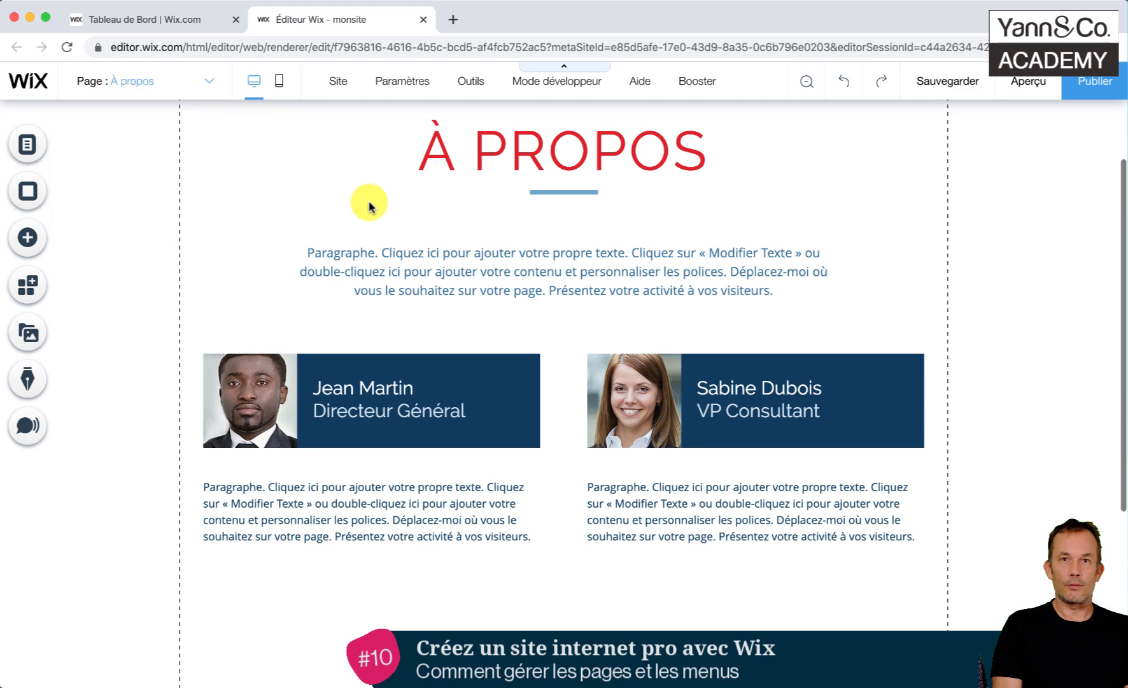
pyautogui.scroll(3, 369, 205)
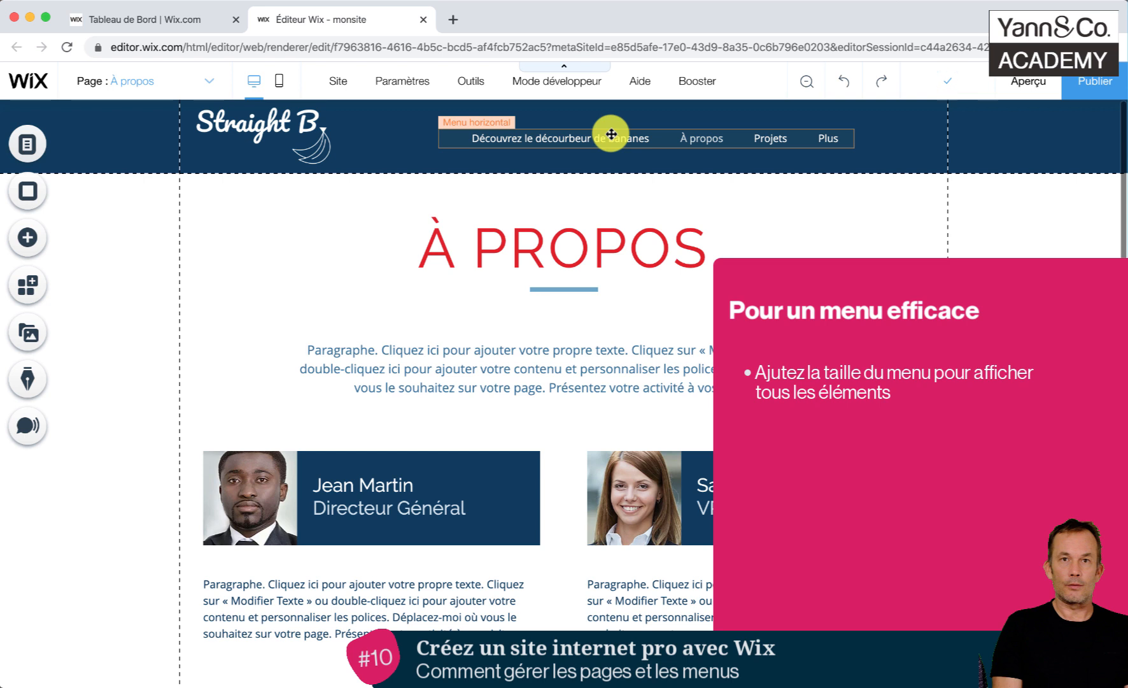
pyautogui.click(830, 141)
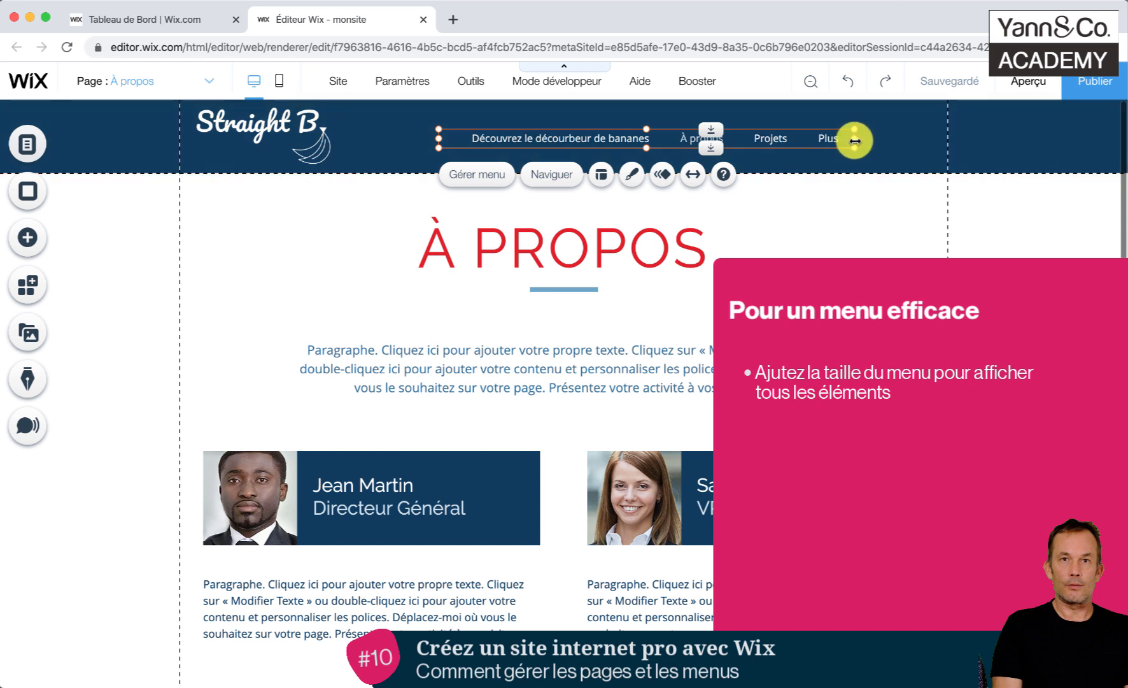
pyautogui.moveTo(853, 139); pyautogui.dragTo(918, 138)
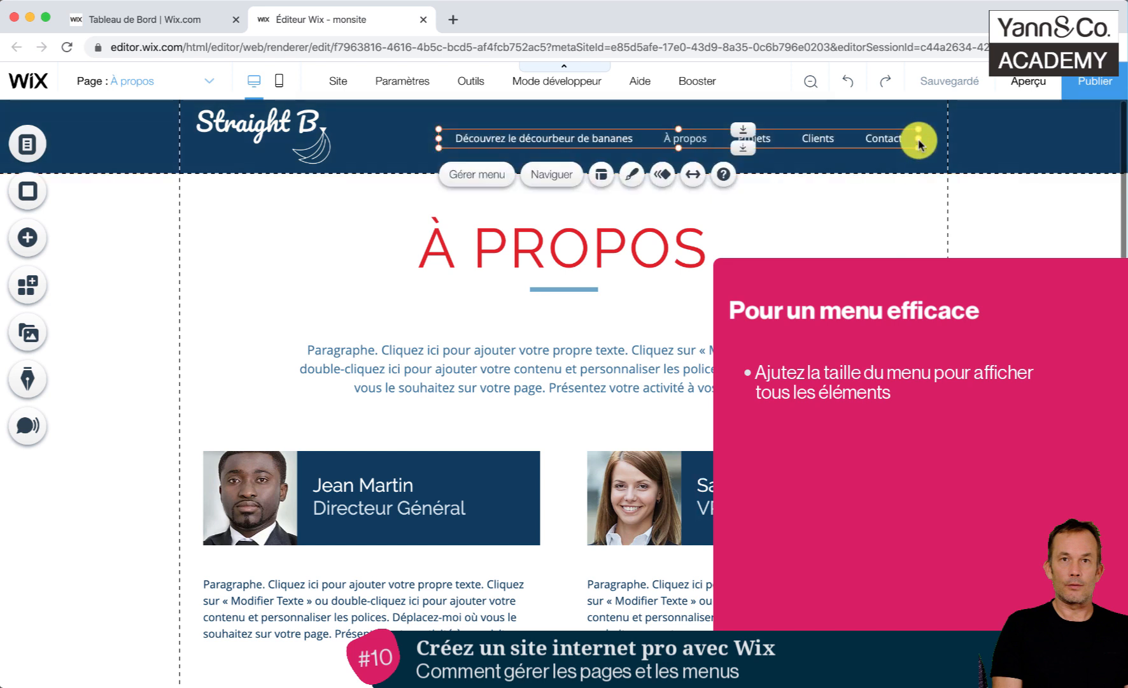
pyautogui.click(692, 290)
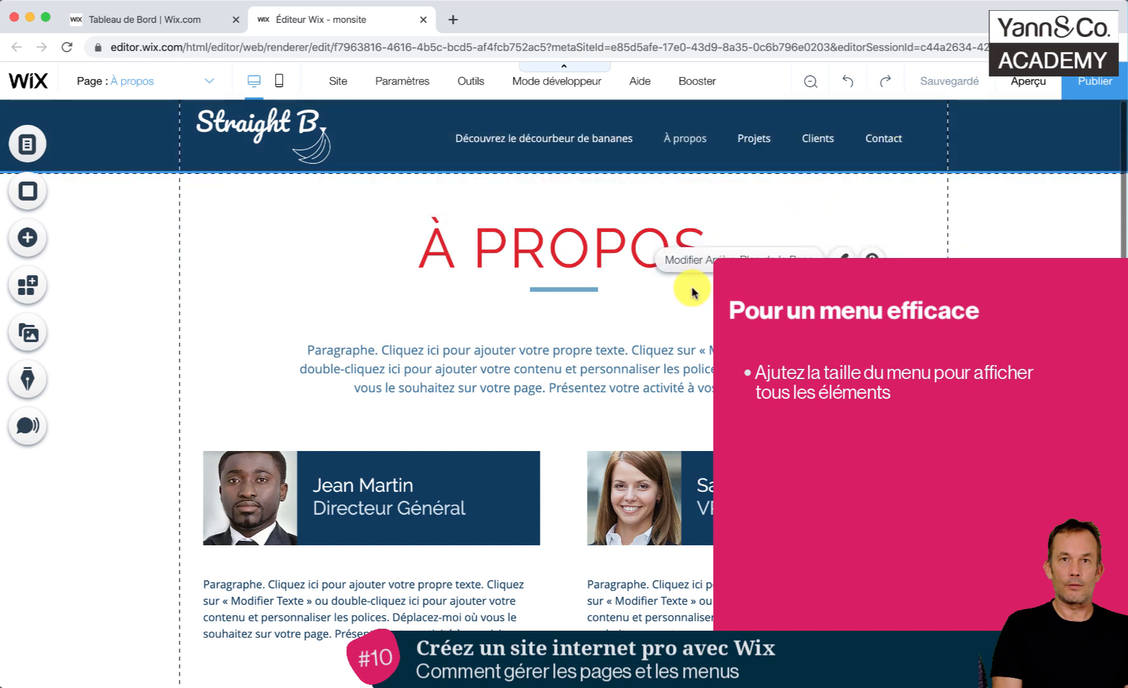